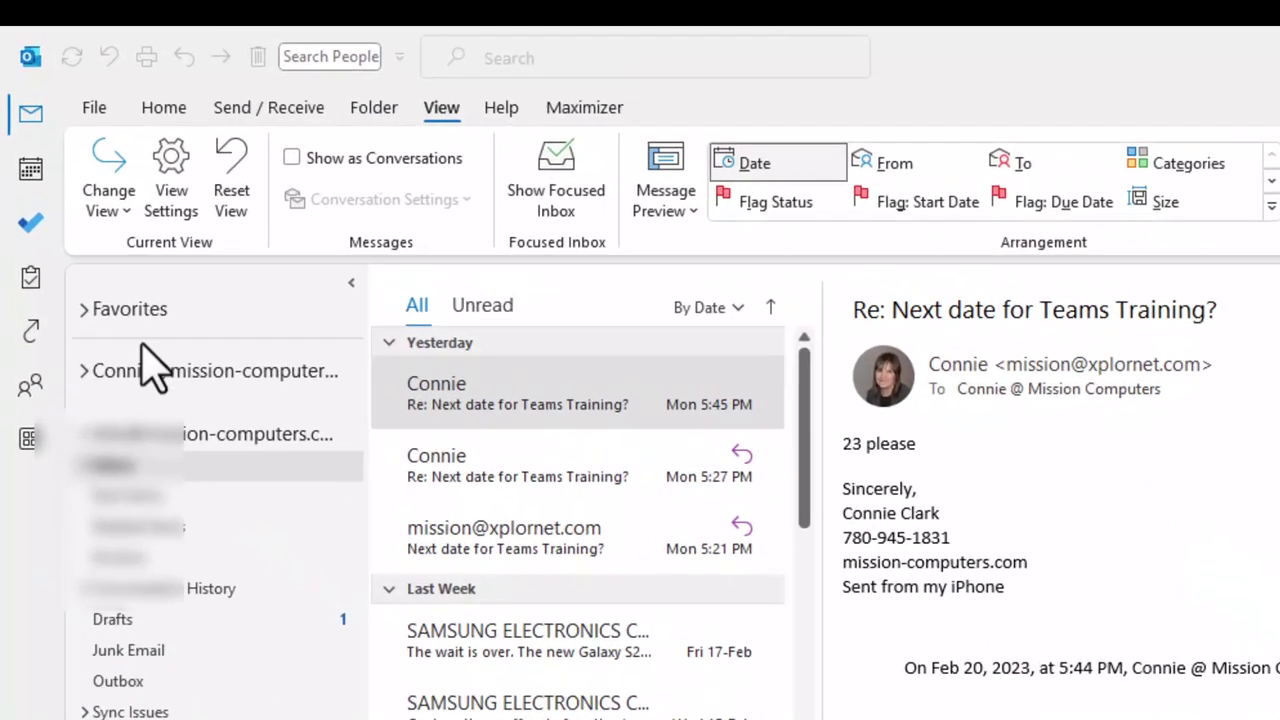
- View the Clean Up options and check the Info mailbox's Deleted Items folder, ending back in its Inbox
click(86, 57)
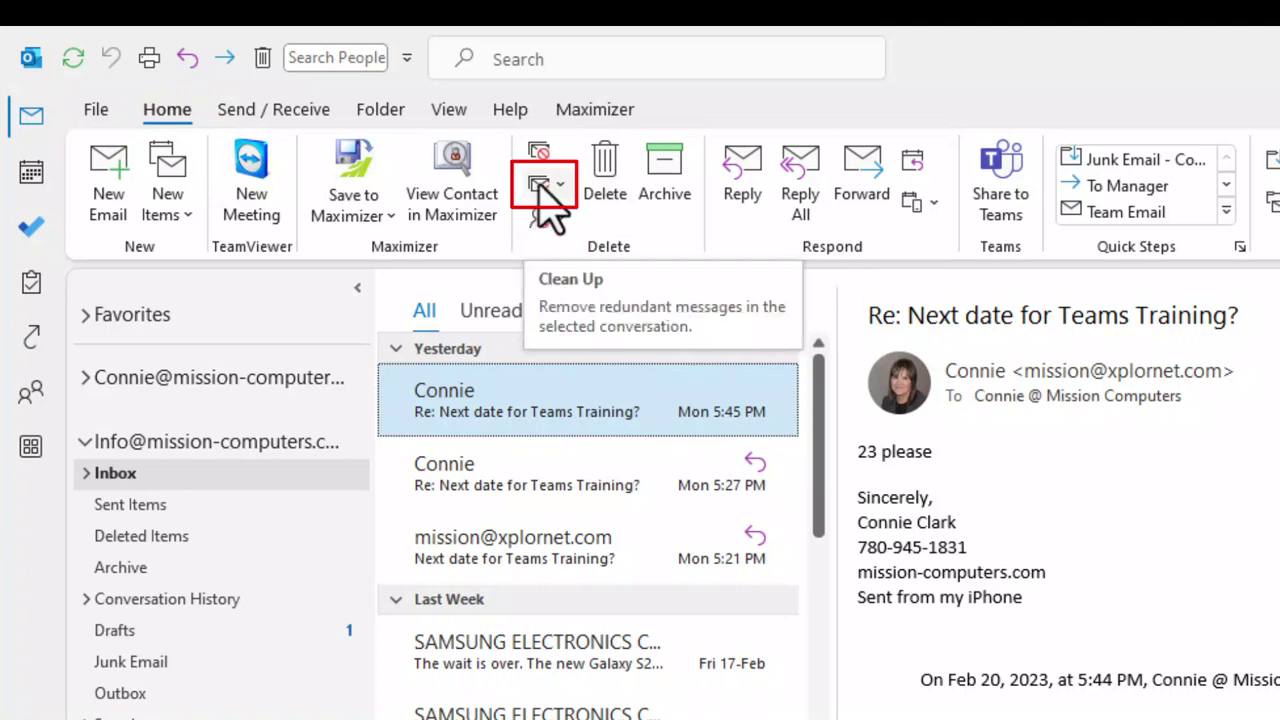
click(566, 204)
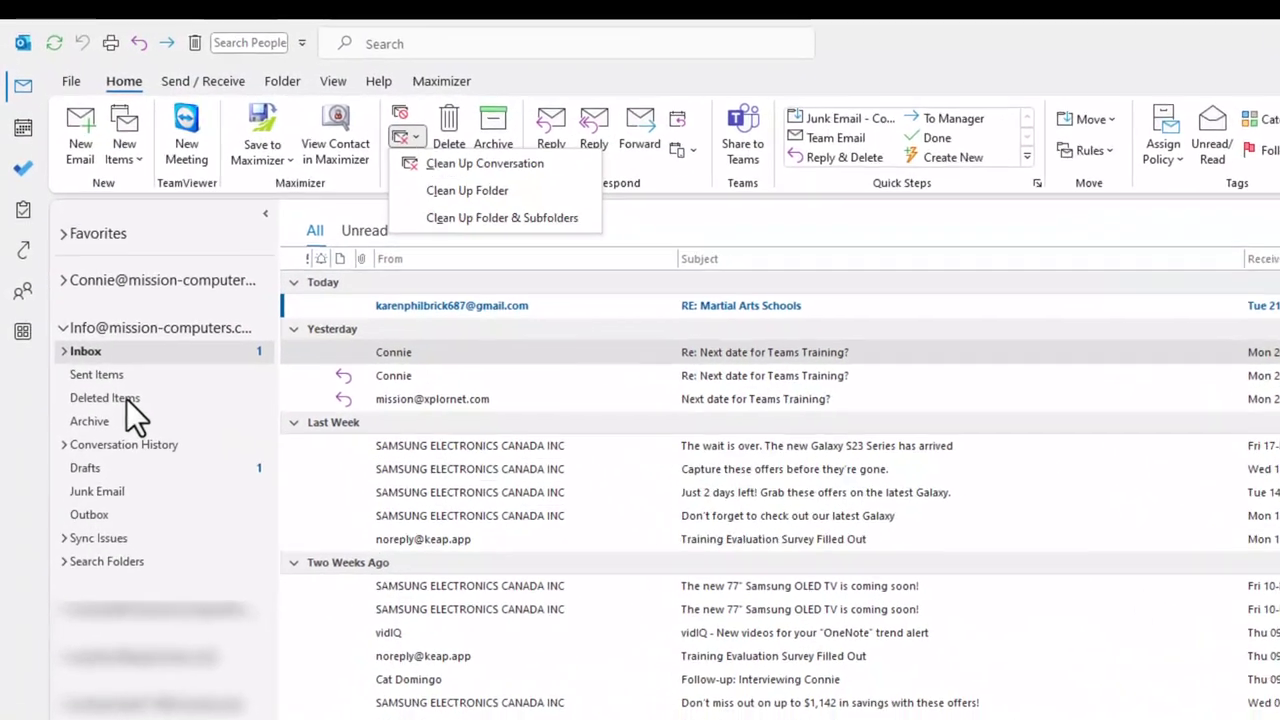
click(128, 404)
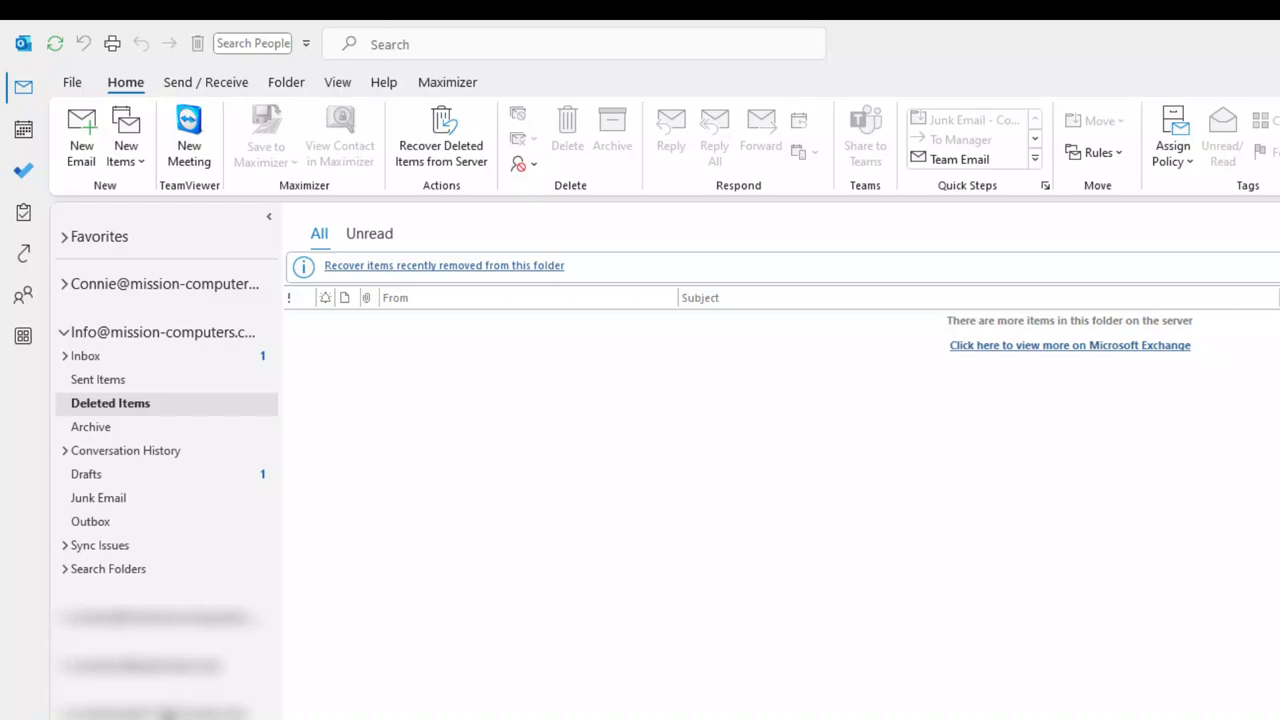
click(126, 358)
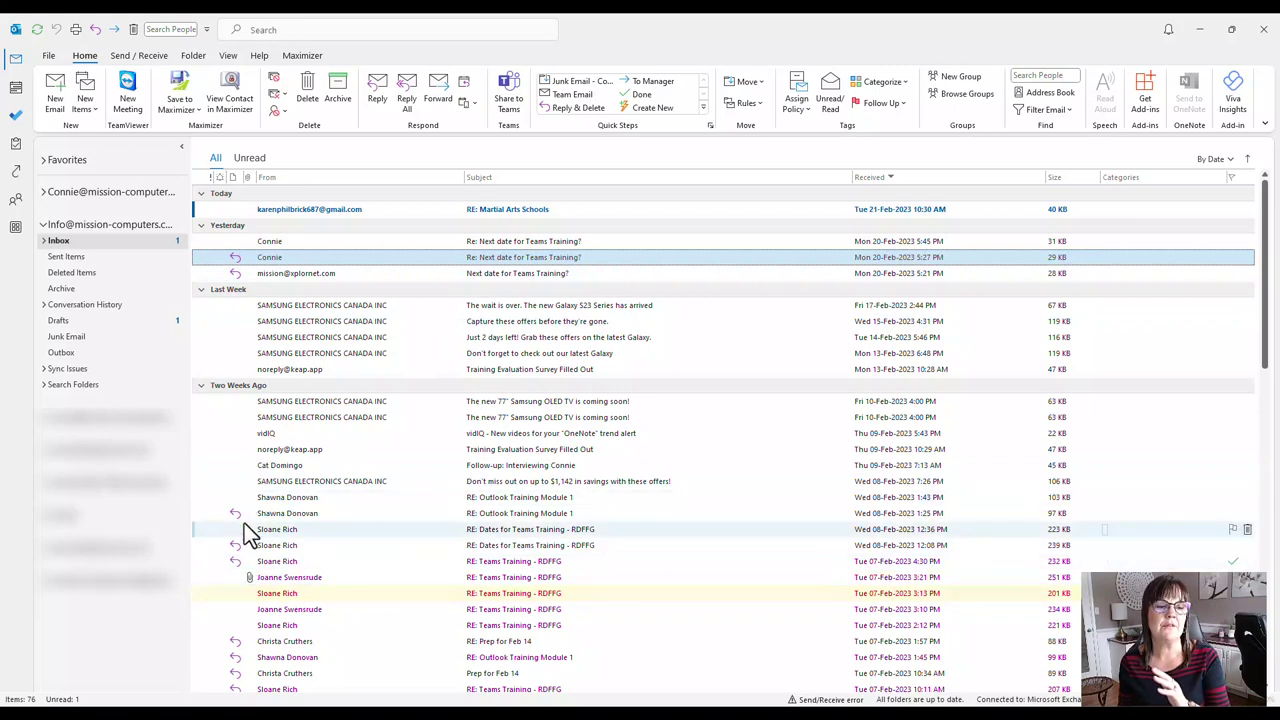
- Clean up the redundant messages in the whole Inbox folder and check the Deleted Items folder for the removed ones
scroll(390, 540, down, 15)
scroll(383, 535, down, 7)
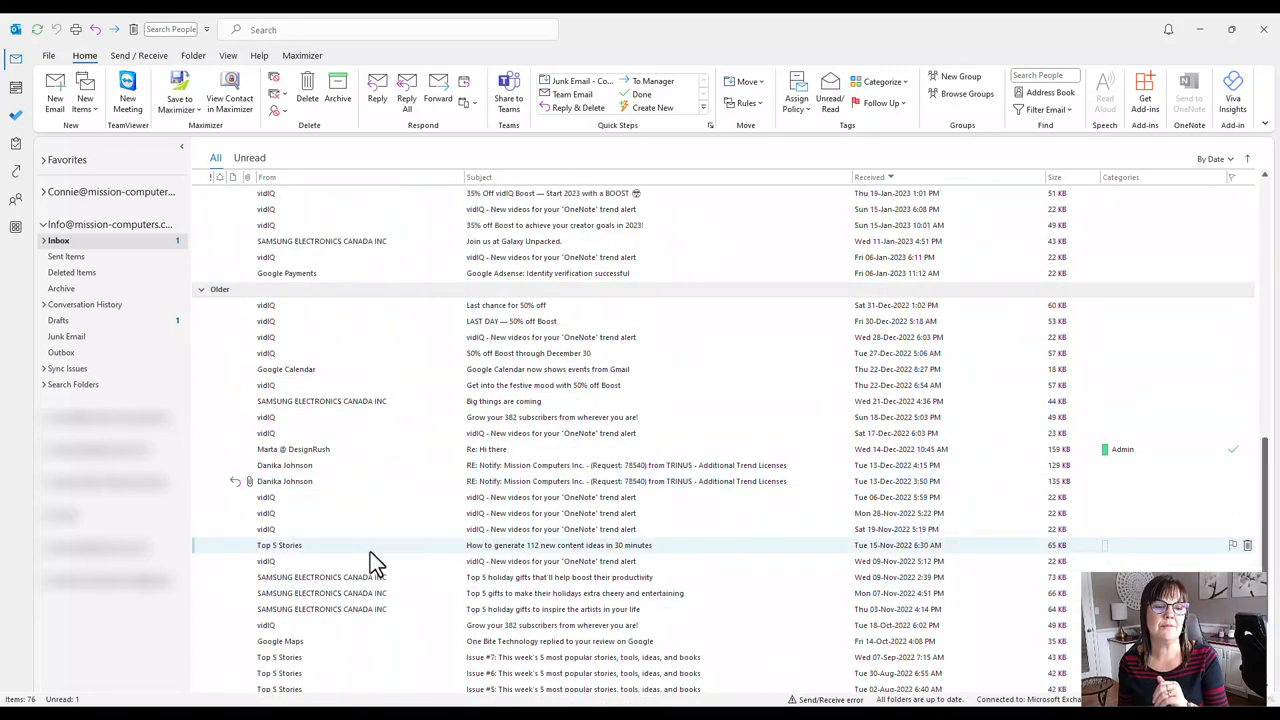
scroll(370, 560, up, 20)
click(284, 95)
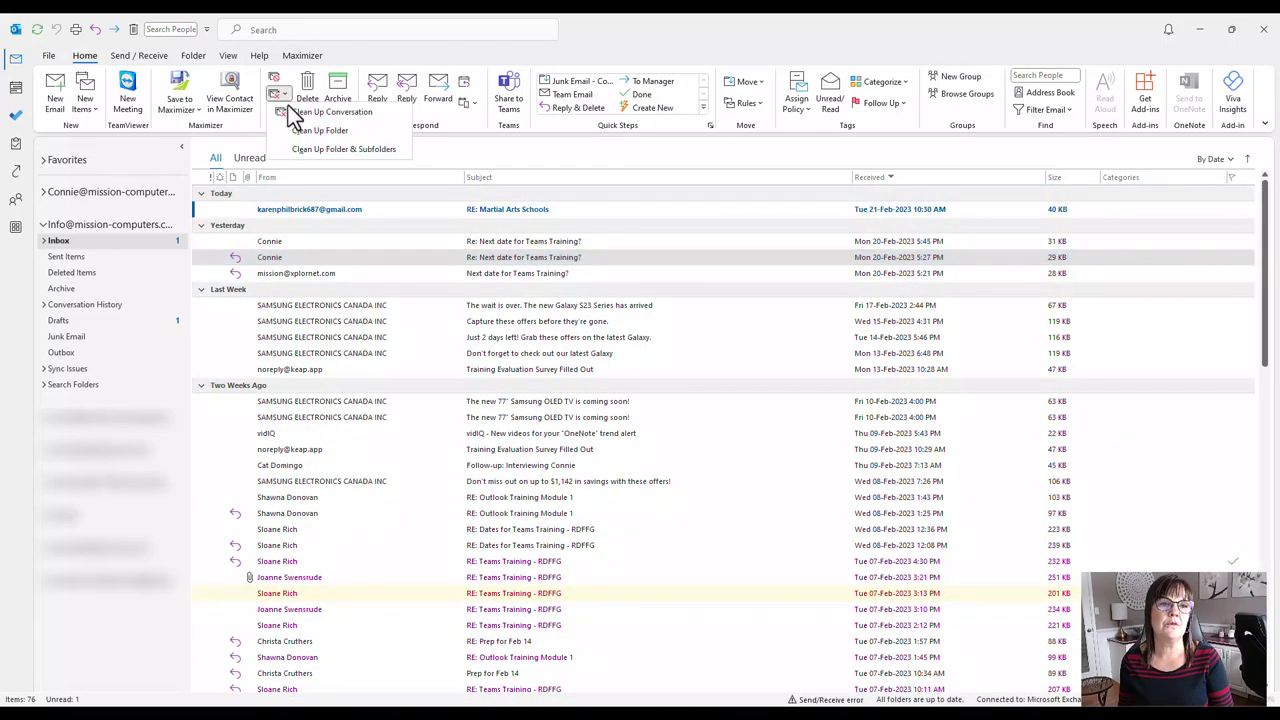
click(349, 133)
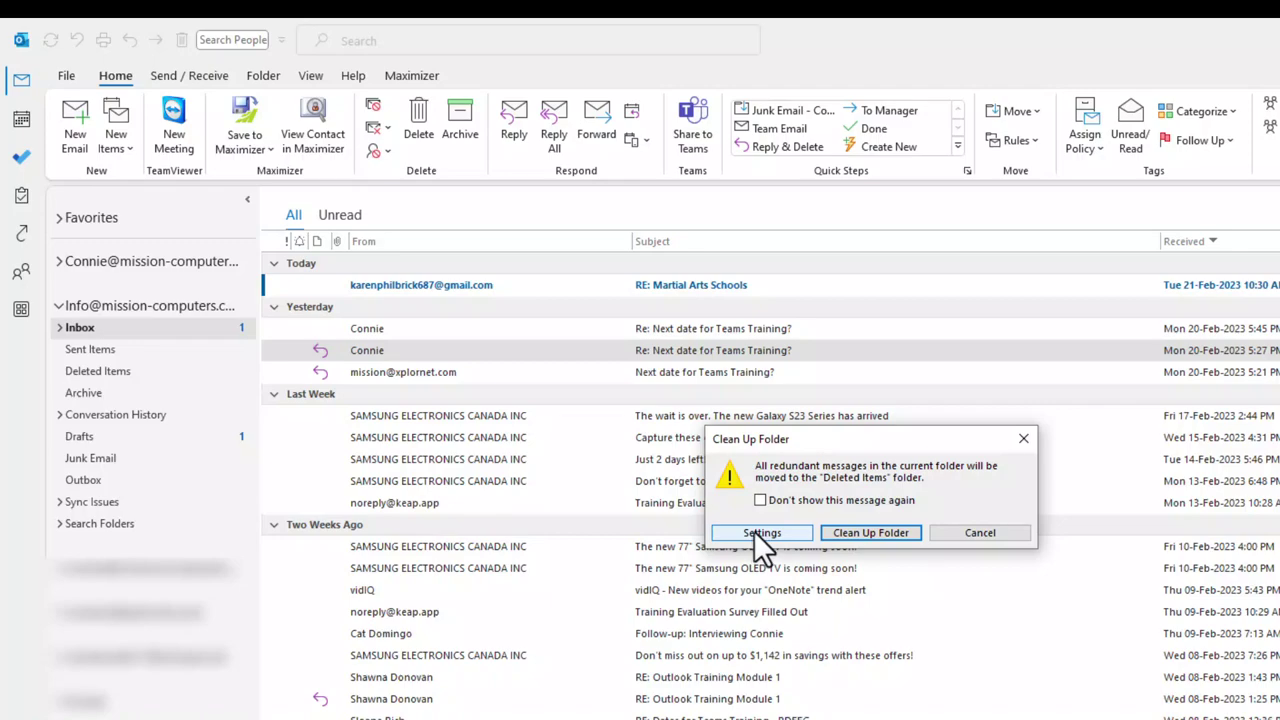
click(857, 531)
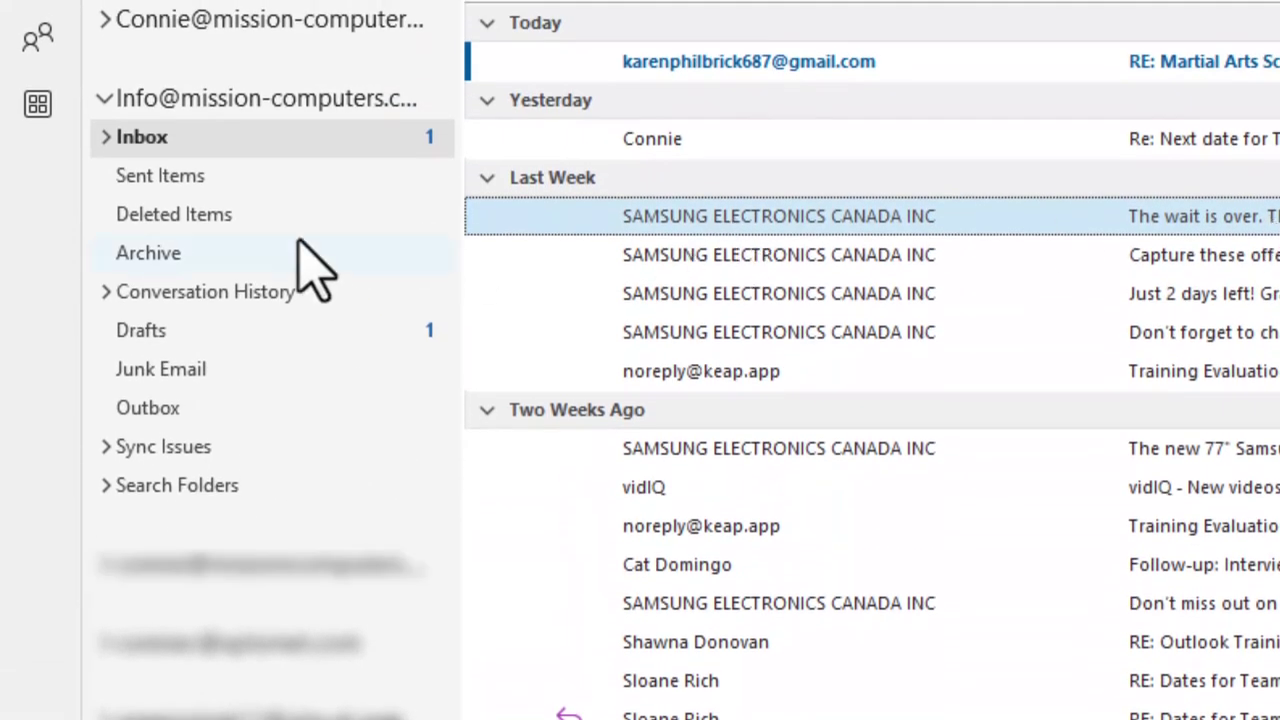
click(255, 216)
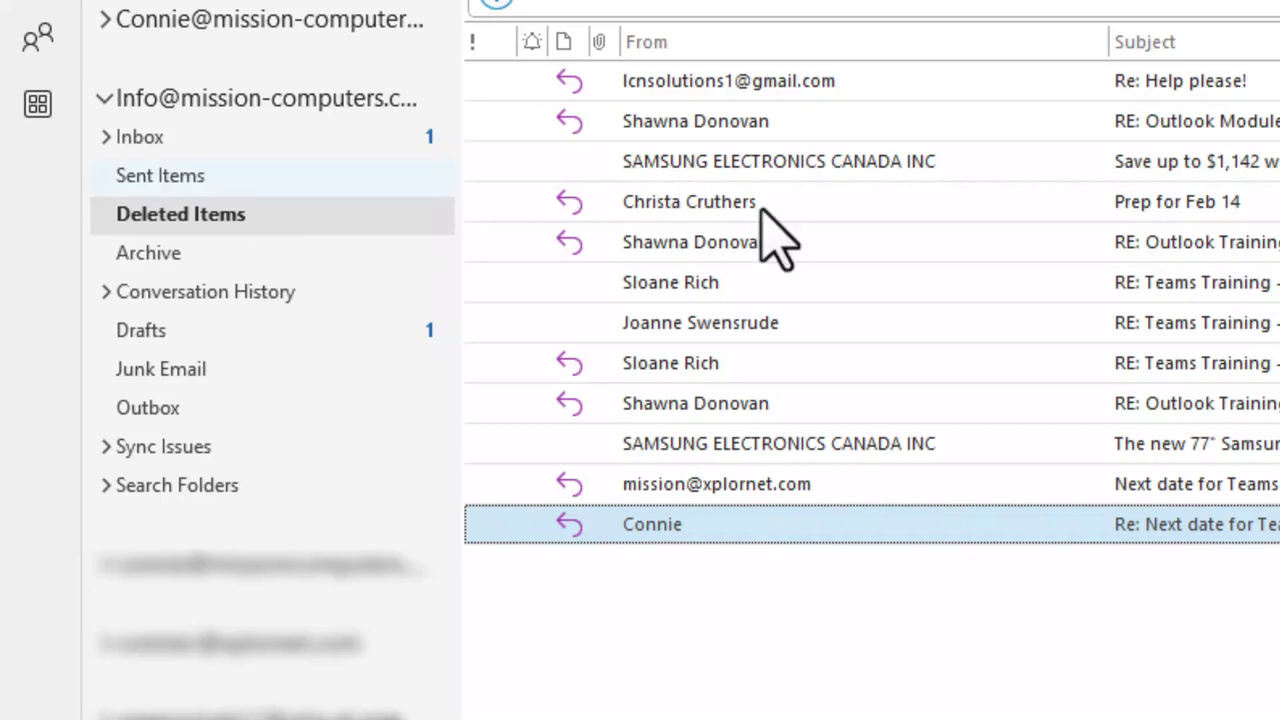
click(838, 45)
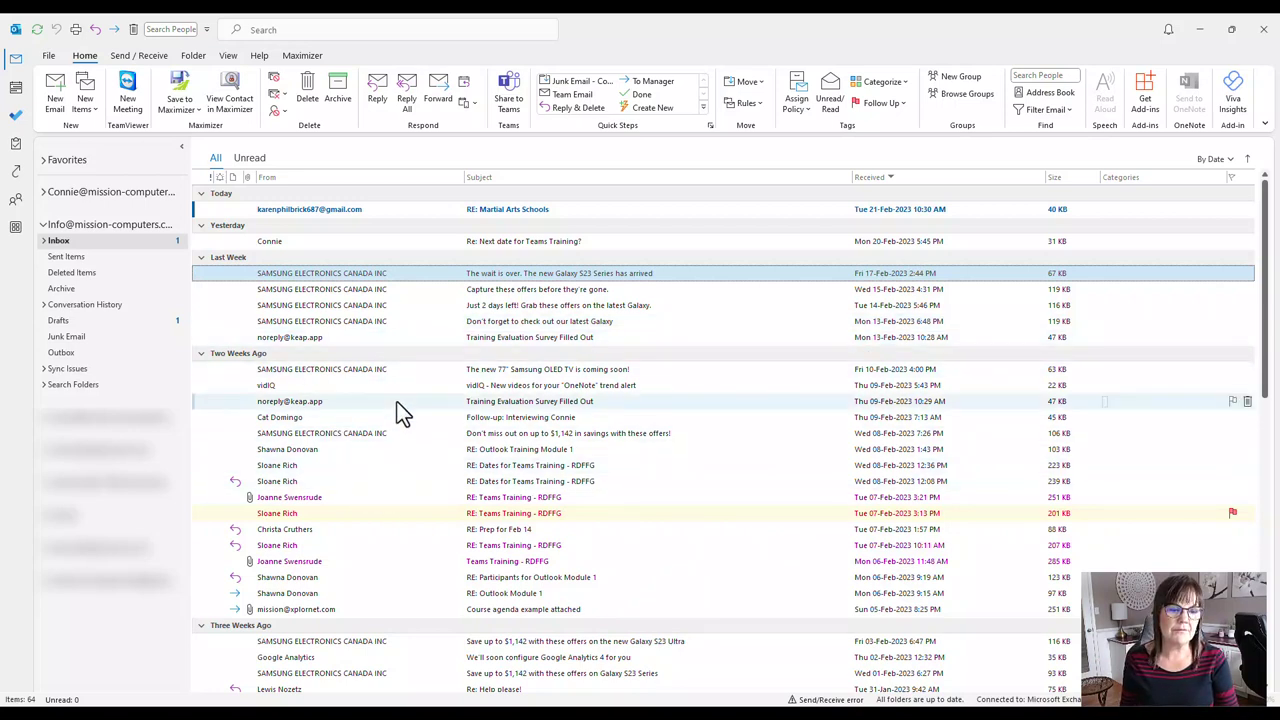
- Create a rule from the vidIQ message that always moves messages from vidIQ to the Info mailbox's Deleted Items folder
click(305, 385)
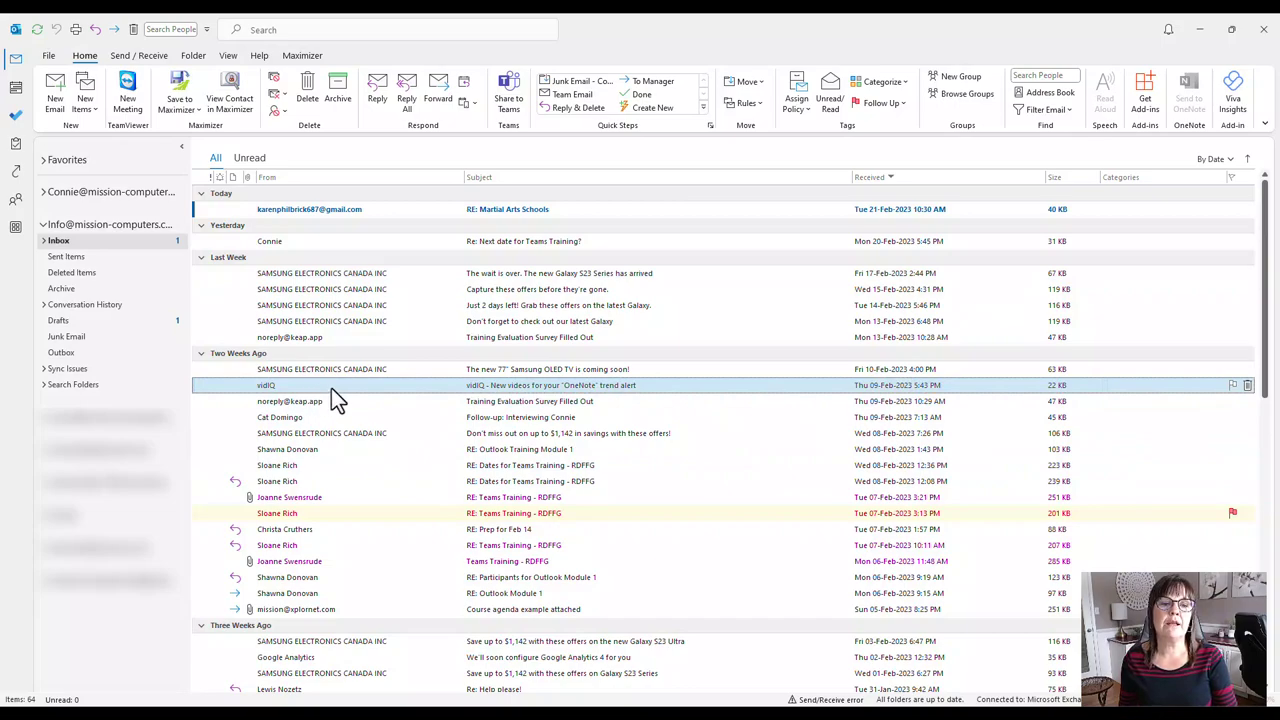
right_click(334, 384)
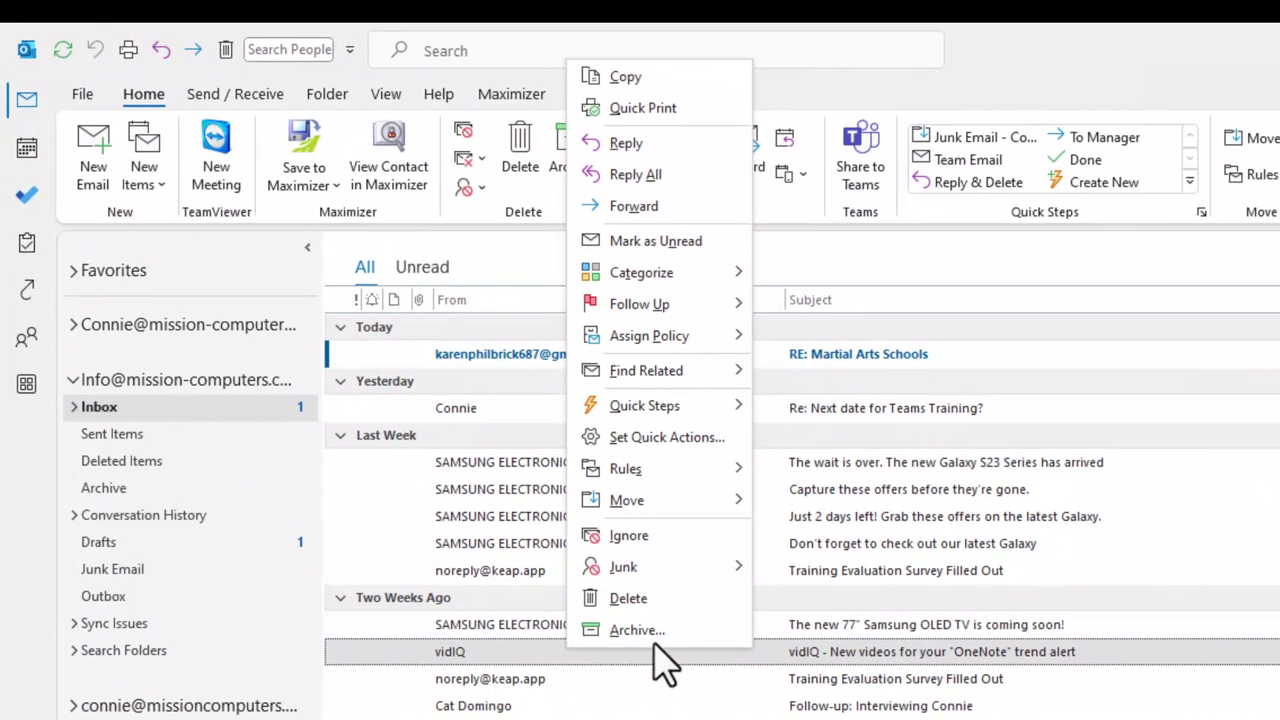
mouse_move(683, 474)
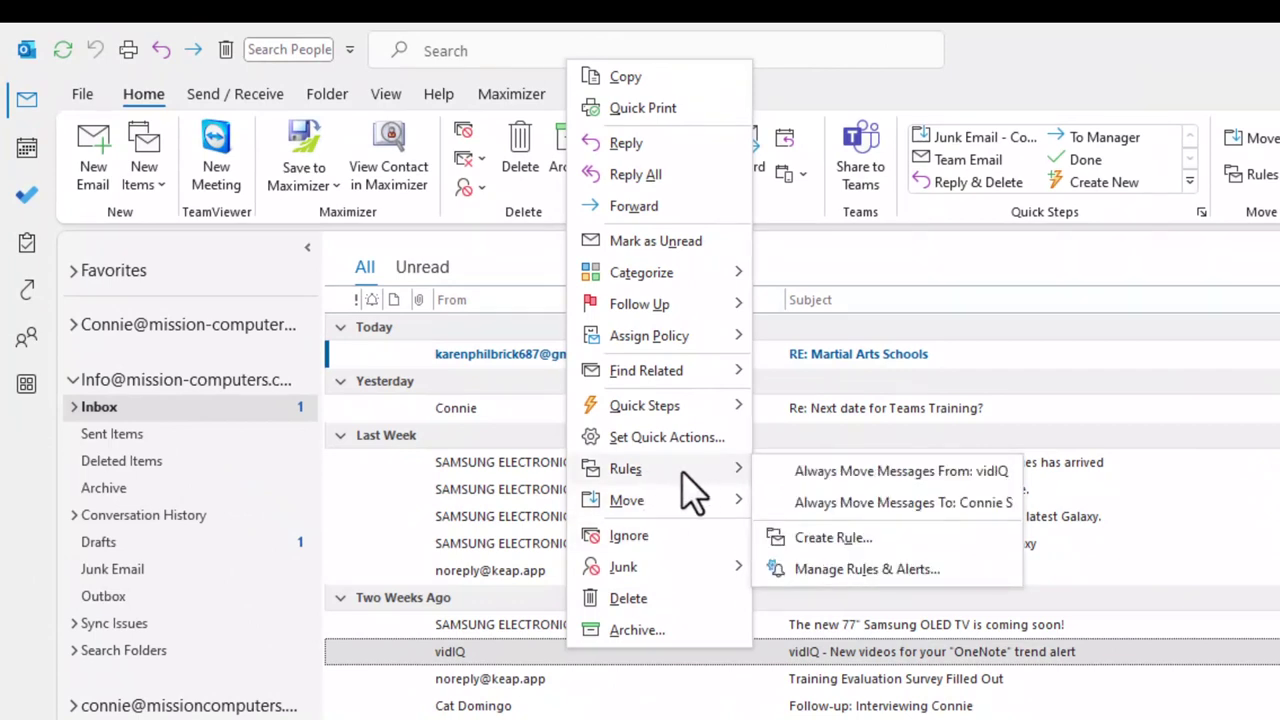
click(925, 475)
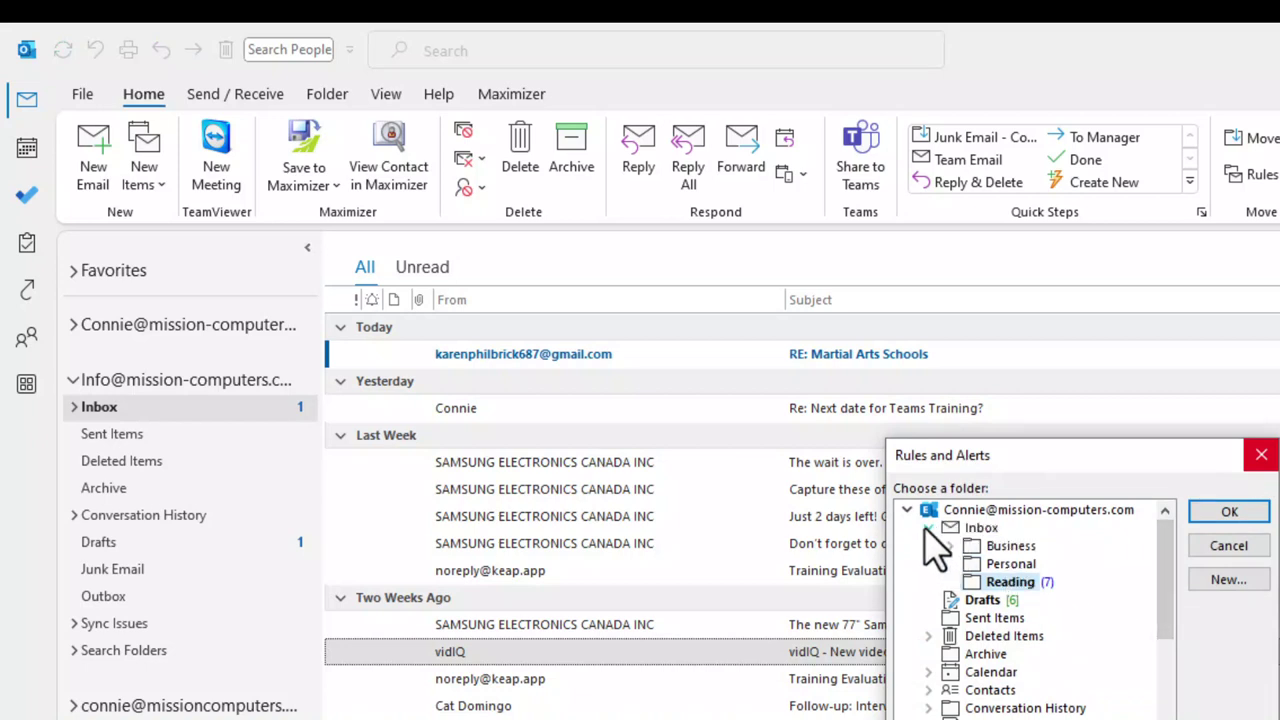
scroll(990, 553, down, 5)
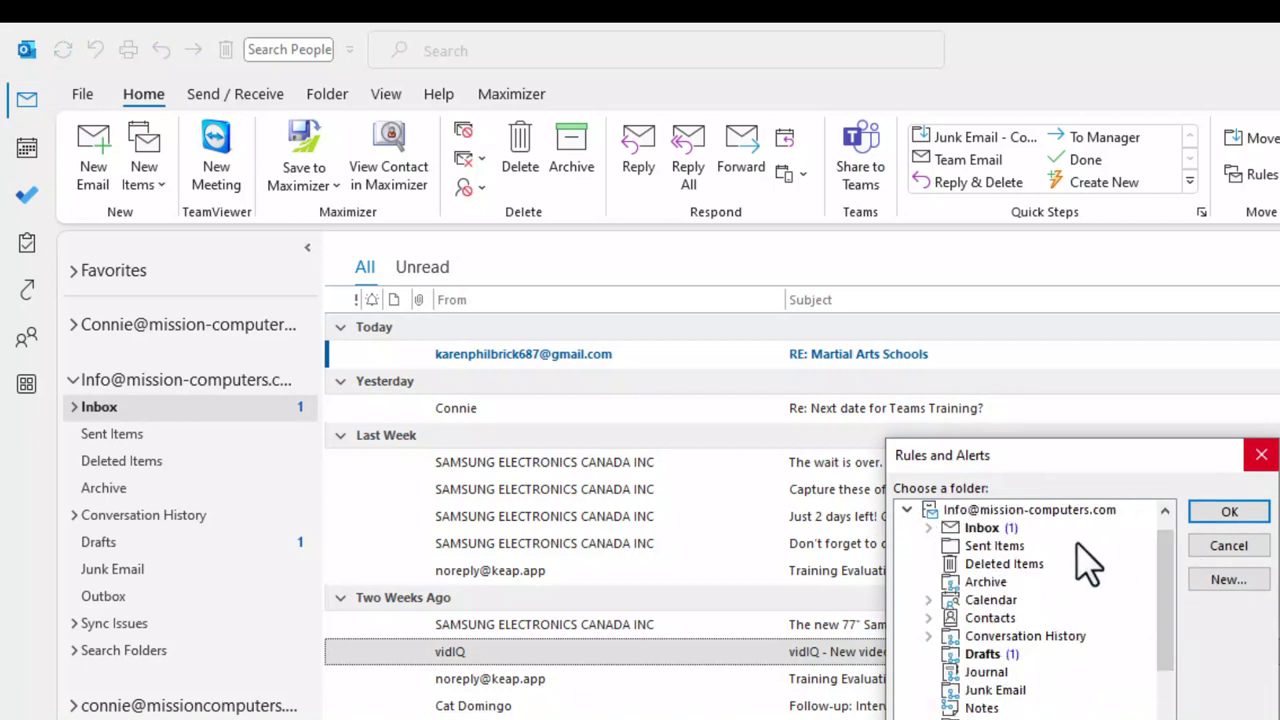
click(1000, 566)
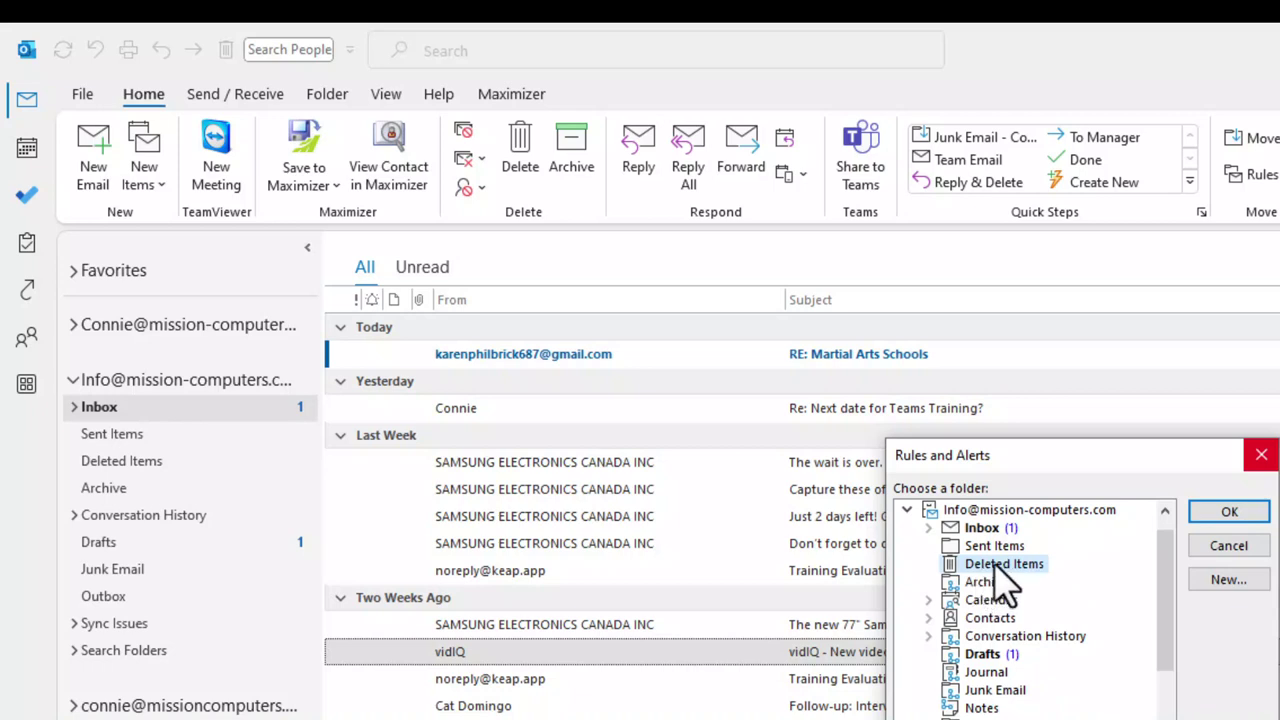
click(1229, 514)
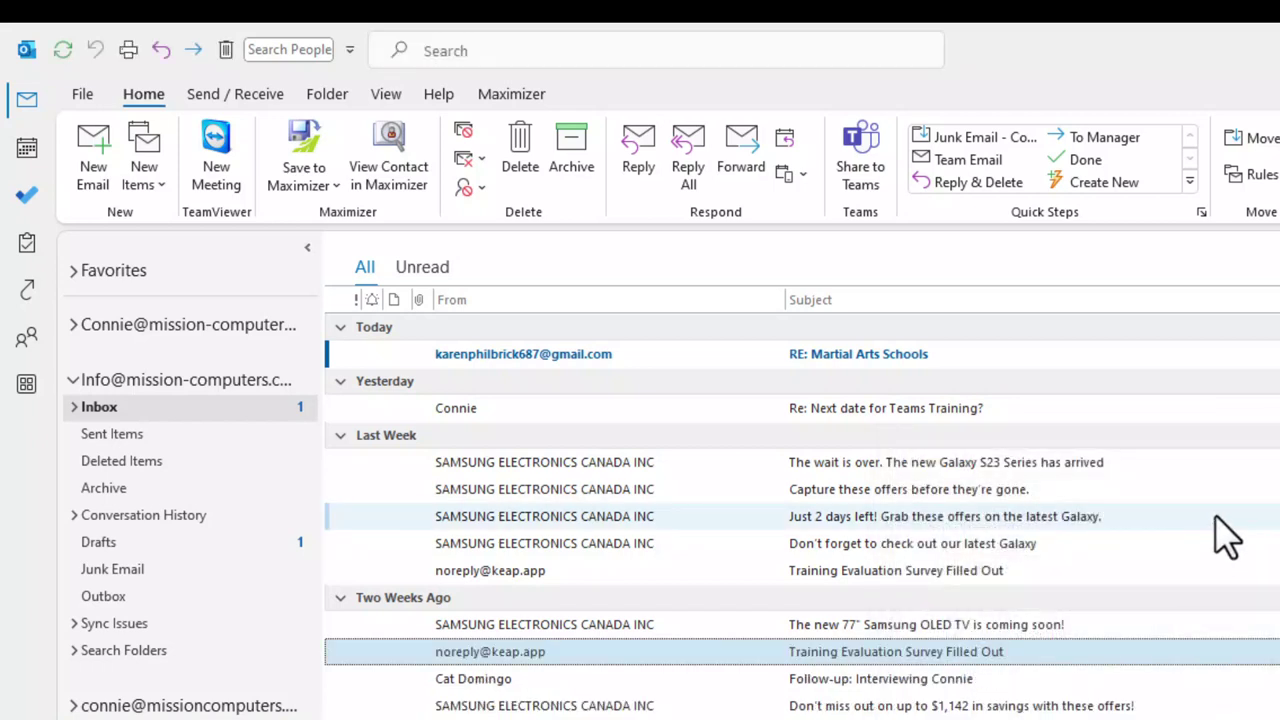
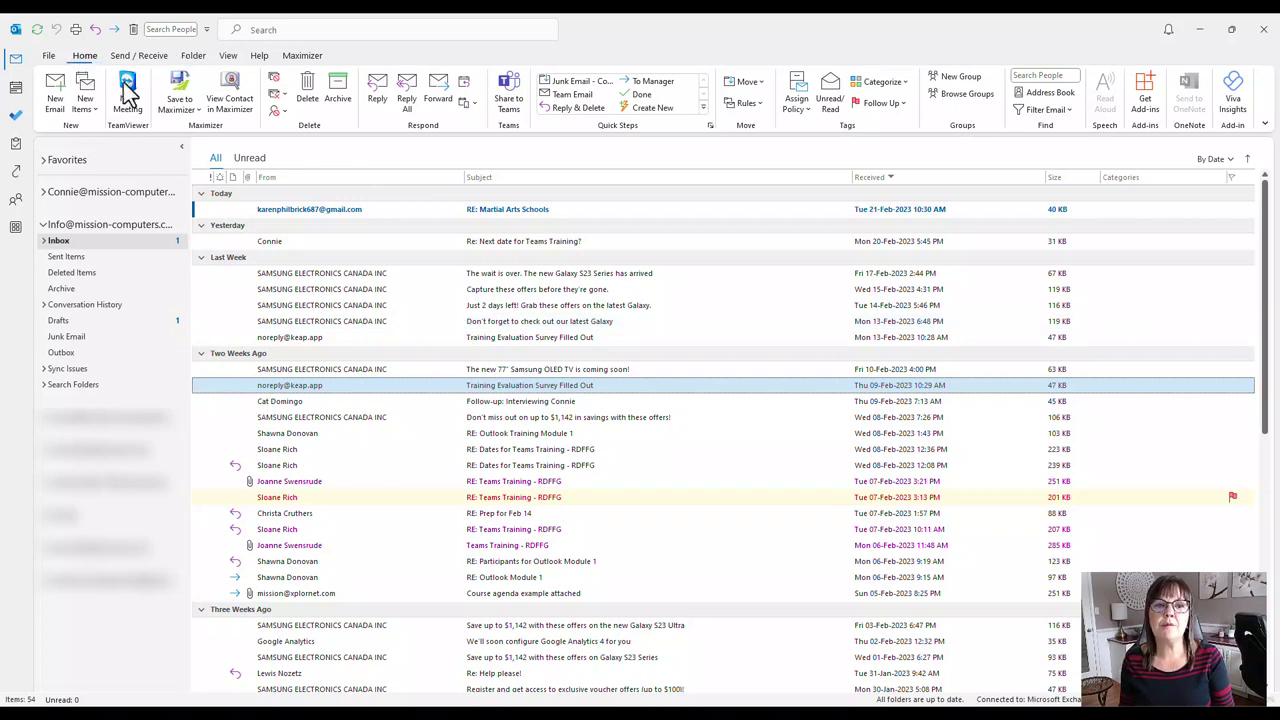
- Examine the list of retention policies that can be assigned to the selected message
click(800, 92)
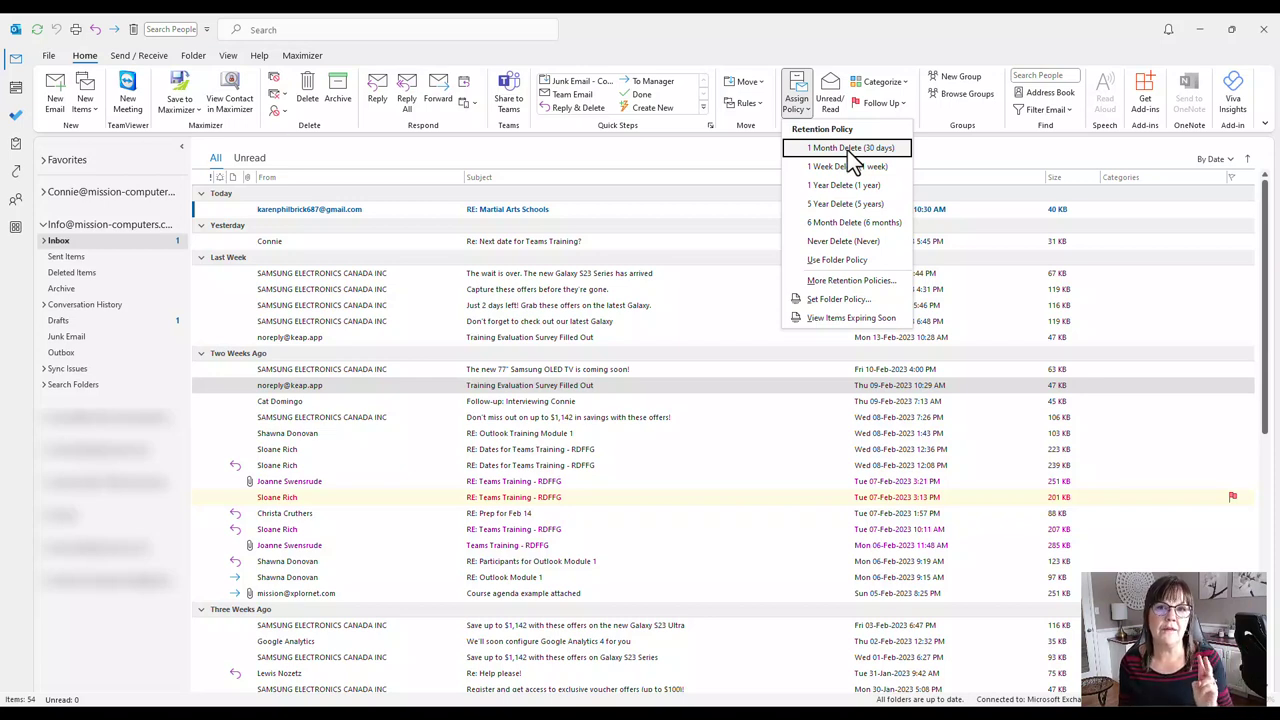
click(544, 286)
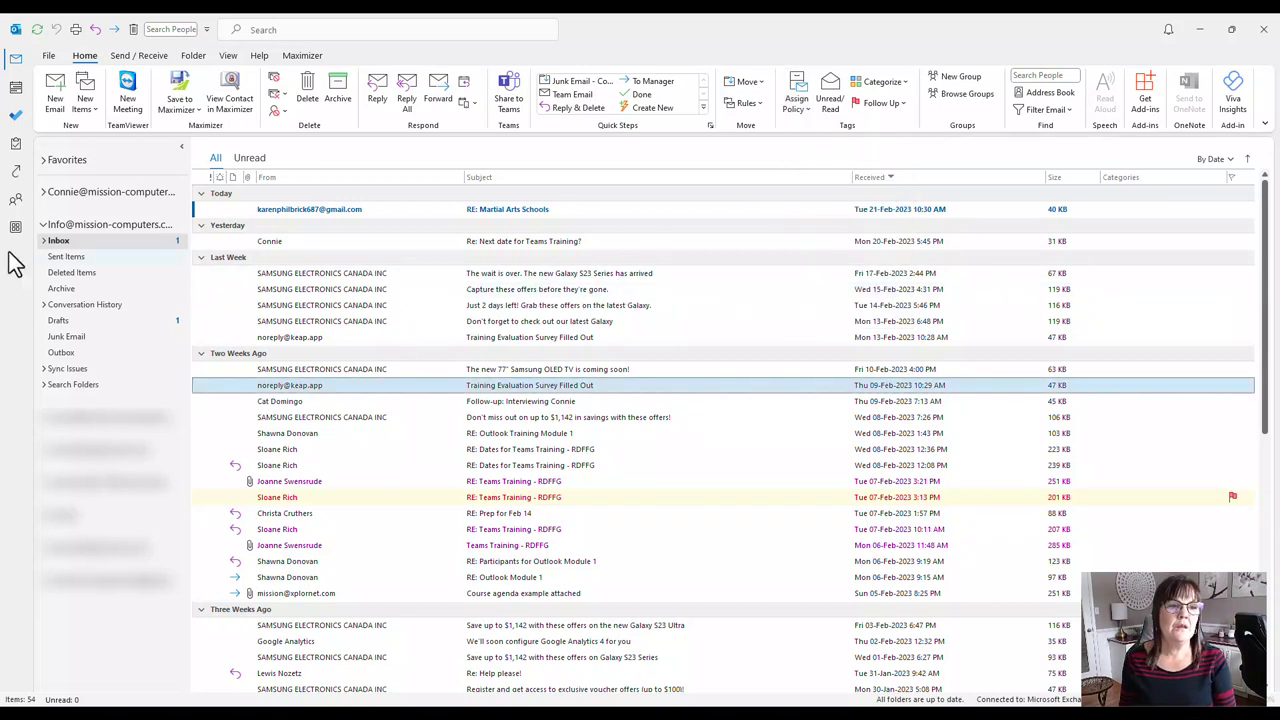
- Create a new folder named Promos inside the Info mailbox's Inbox
click(45, 242)
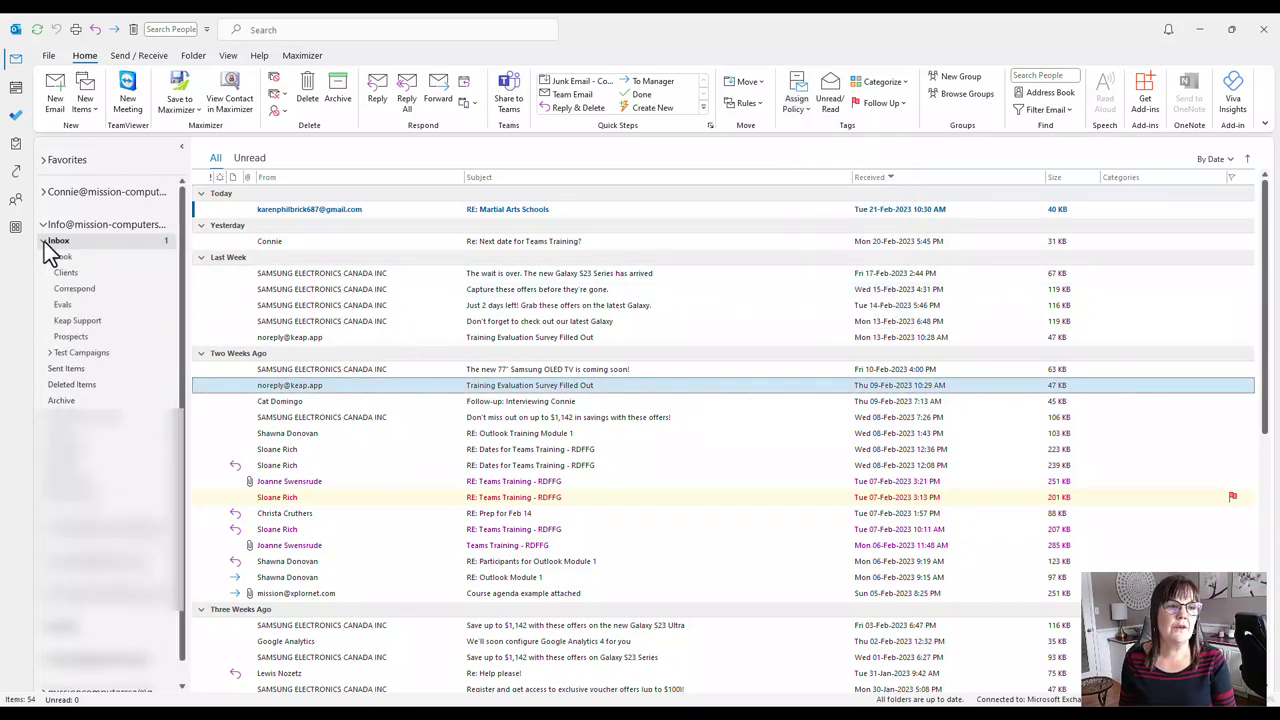
right_click(62, 250)
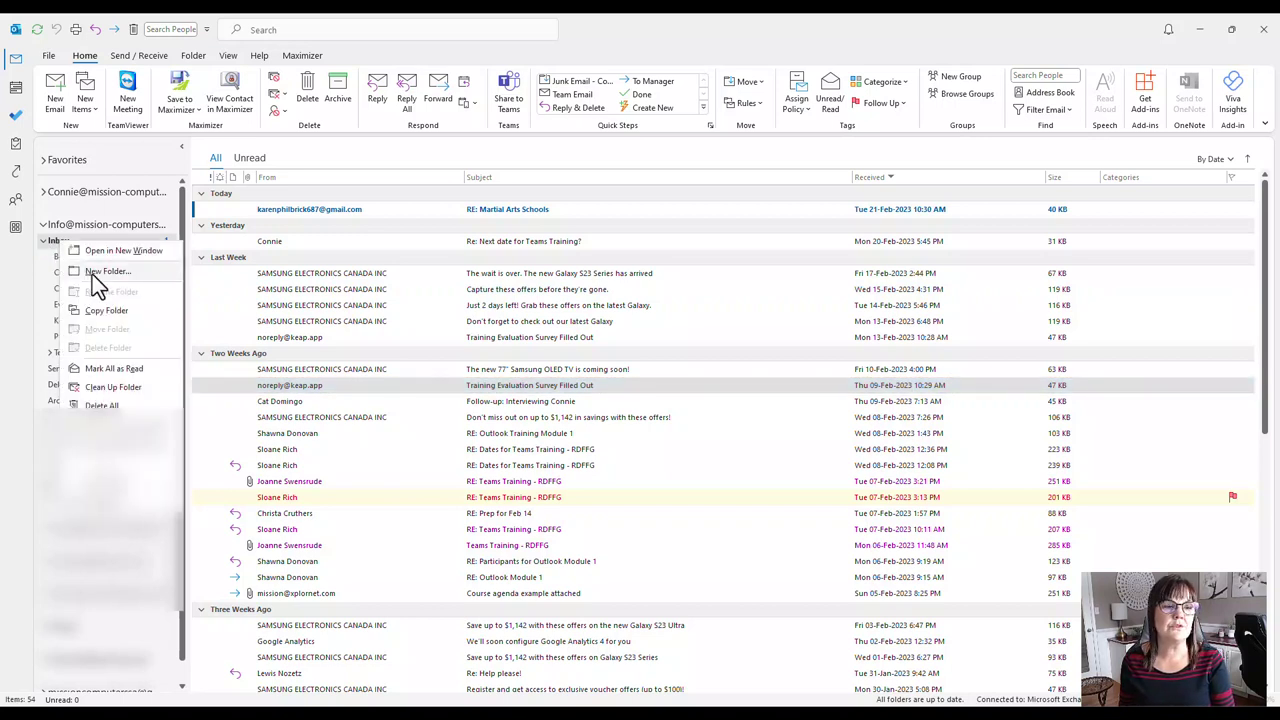
click(92, 273)
key(Escape)
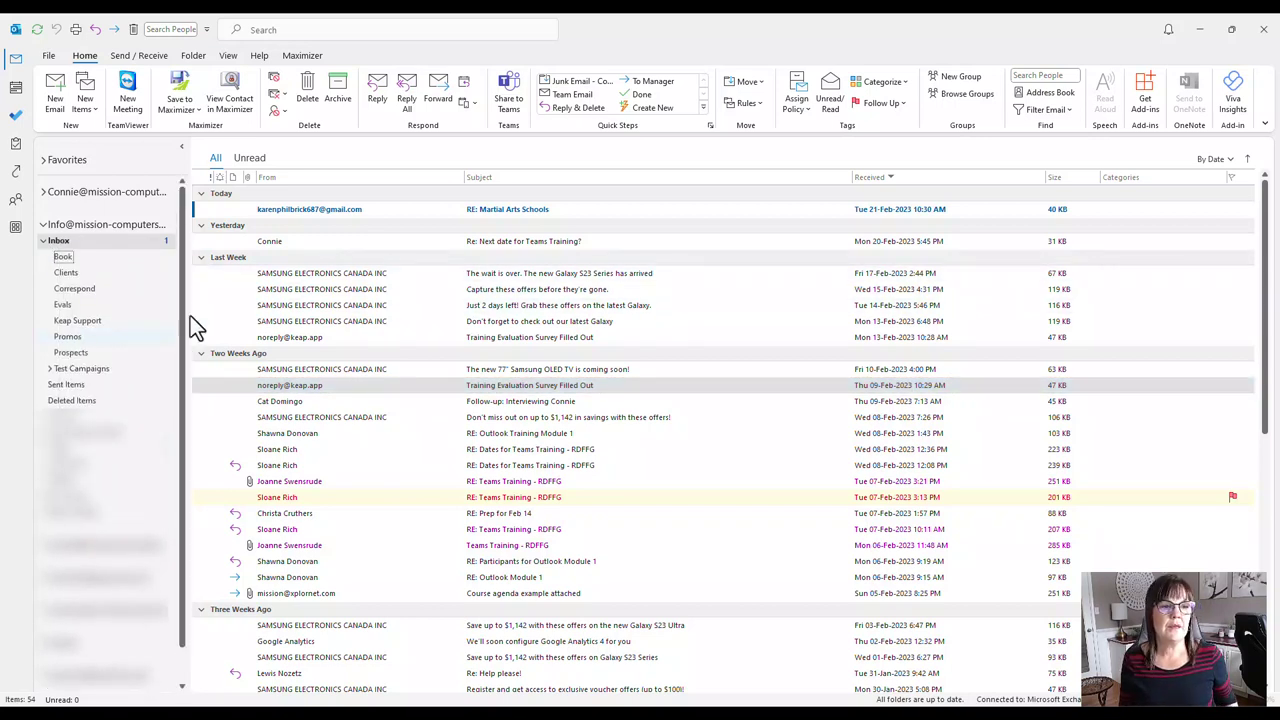
- Create a rule from a Samsung Electronics Canada message that always moves that sender's messages to the Promos folder under Inbox
click(392, 273)
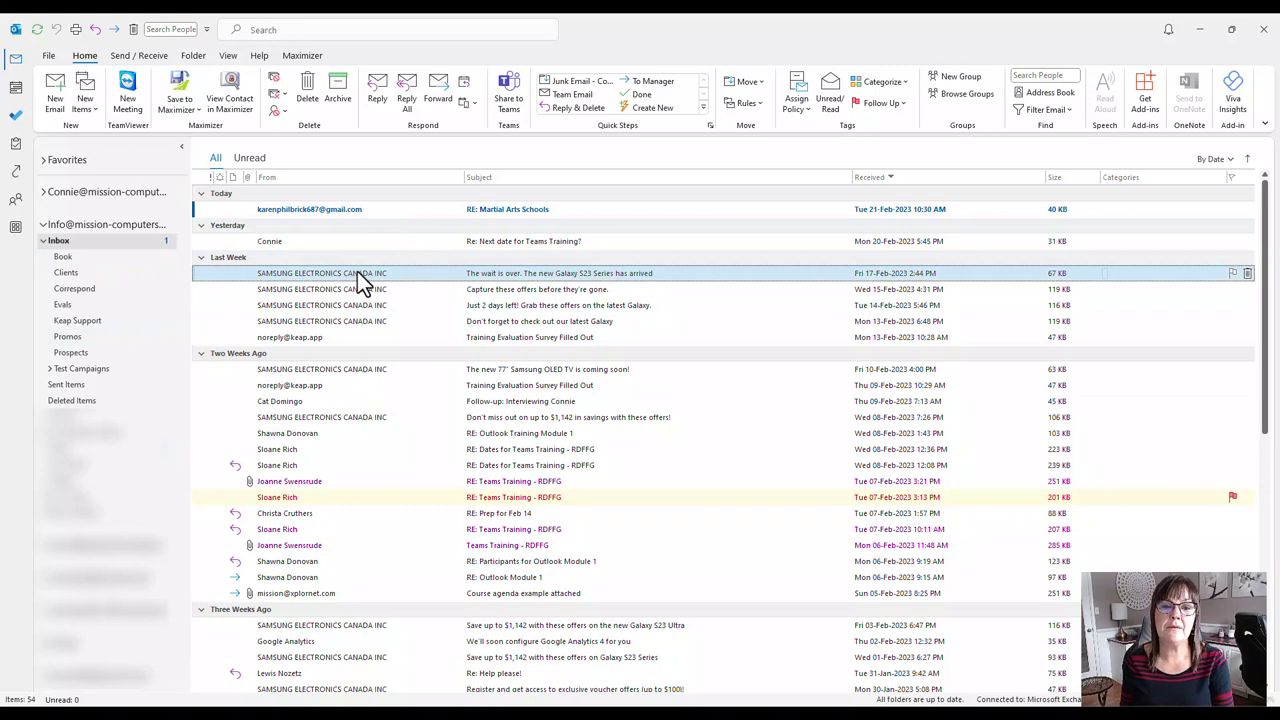
right_click(360, 280)
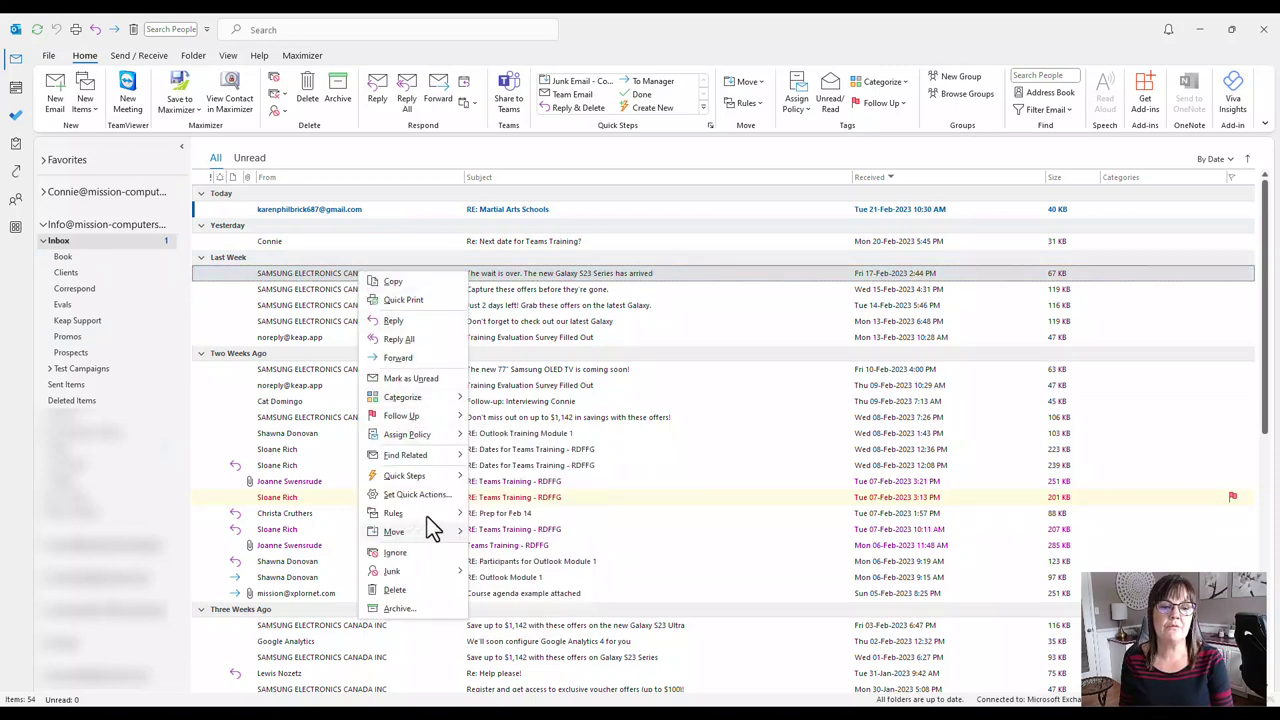
mouse_move(420, 513)
click(515, 516)
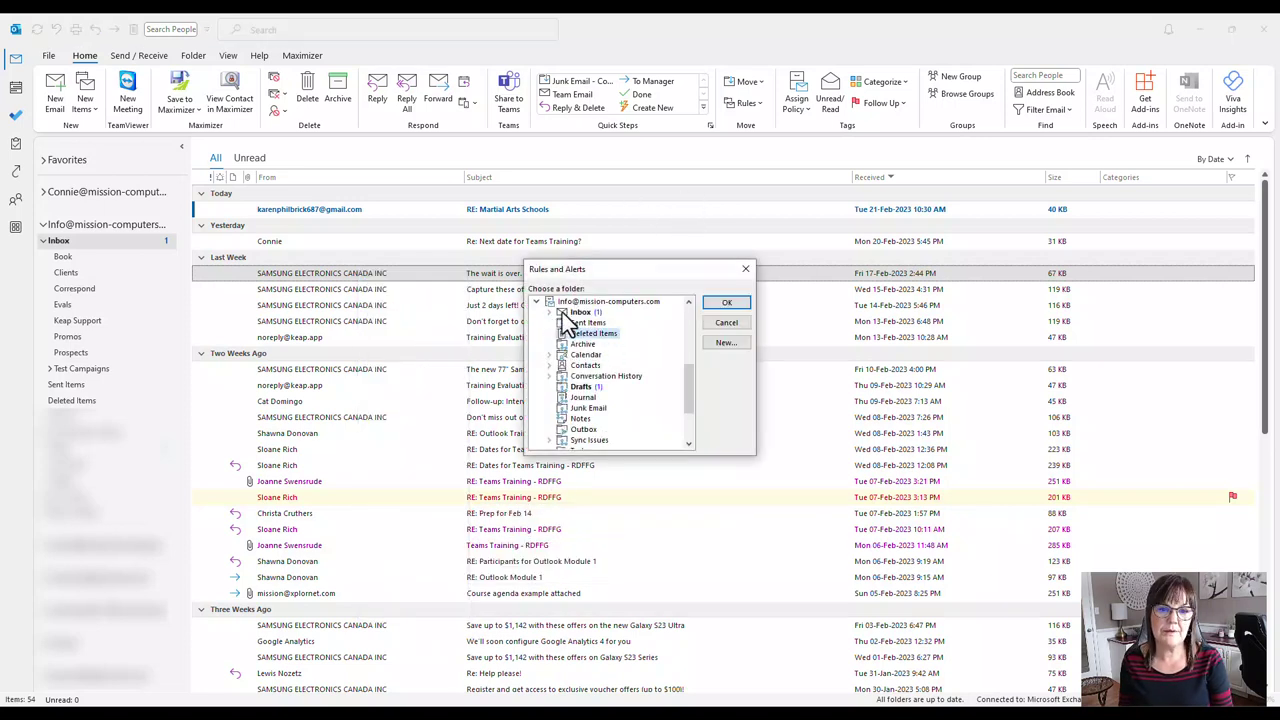
click(548, 312)
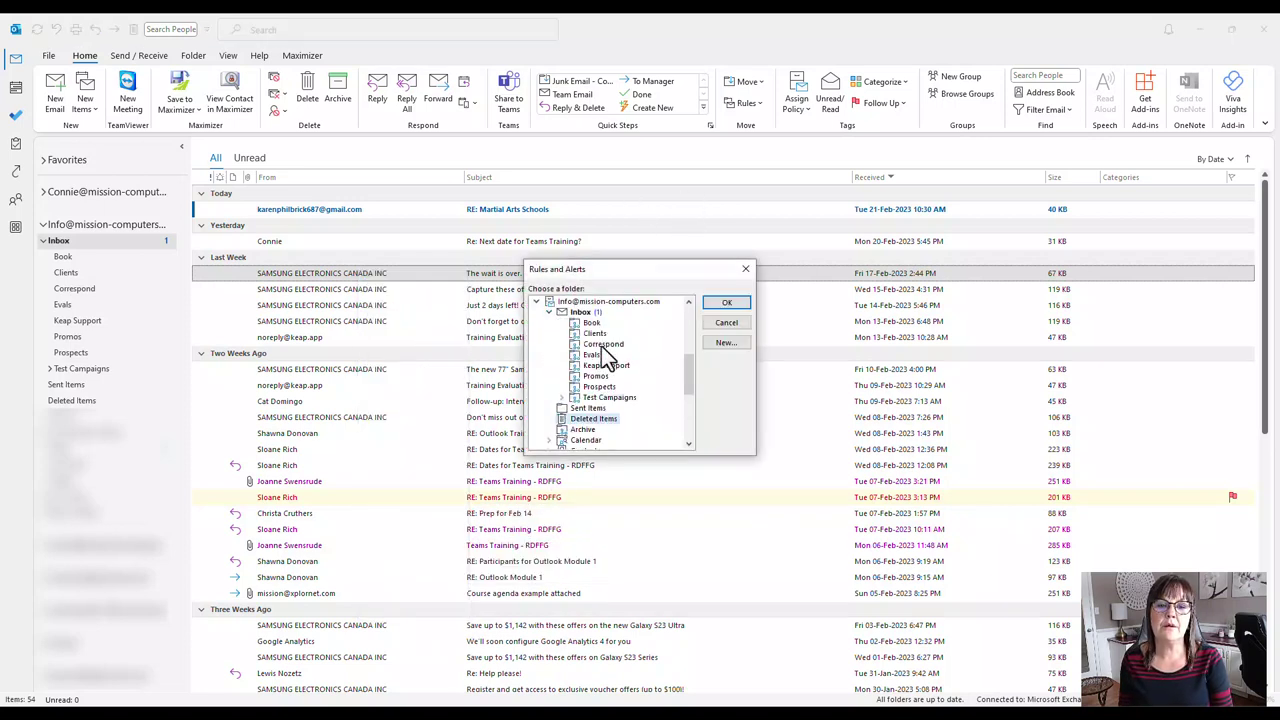
click(598, 377)
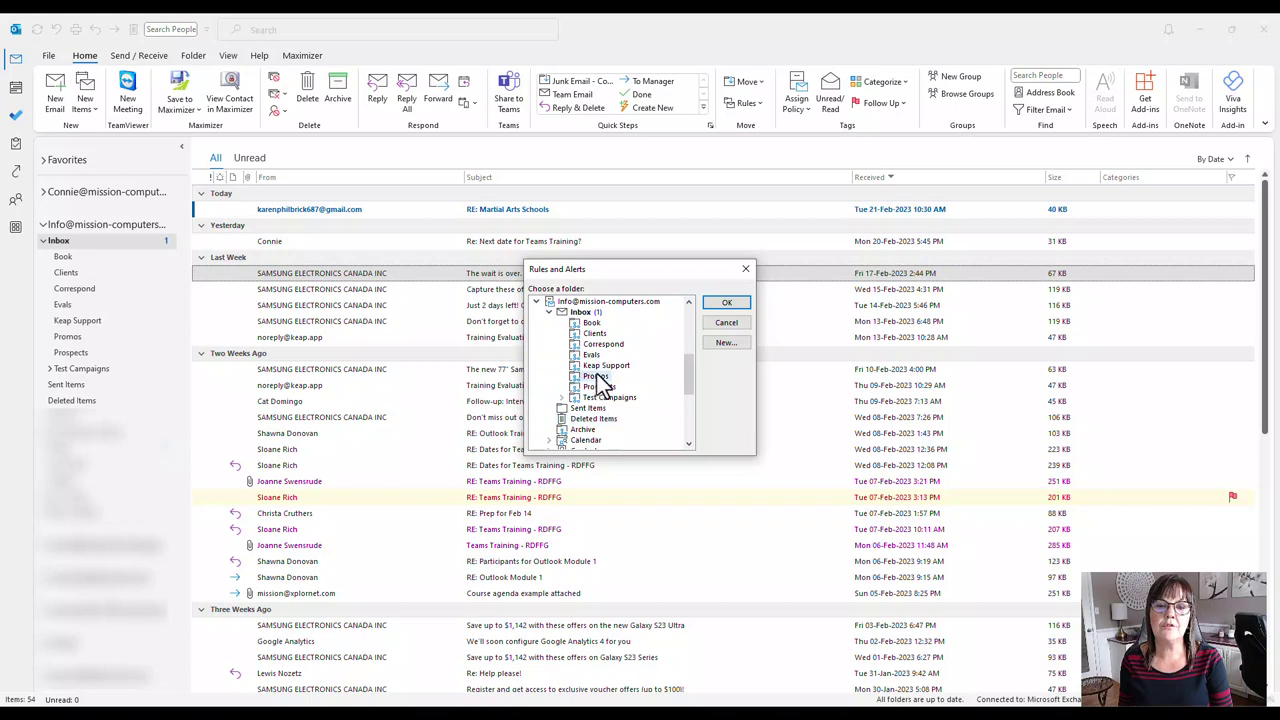
click(723, 306)
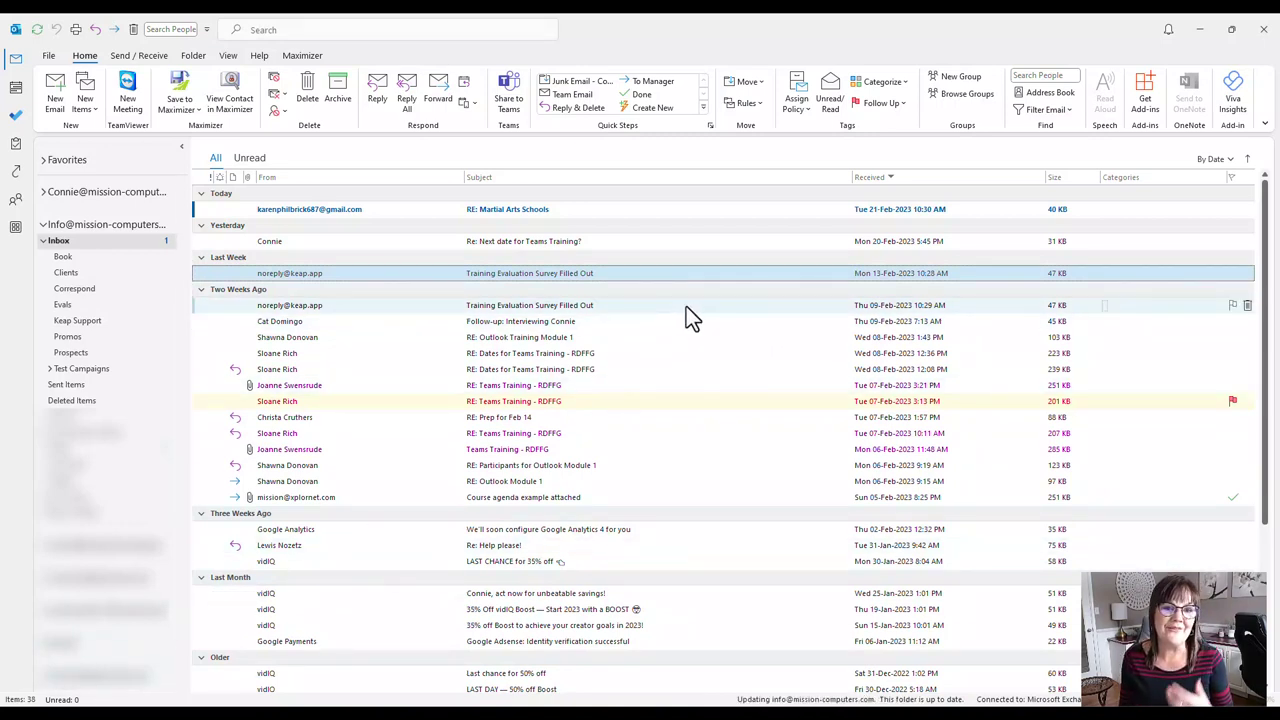
- Review the messages in the Promos folder and choose the 1 Month Delete (30 days) retention policy
click(70, 337)
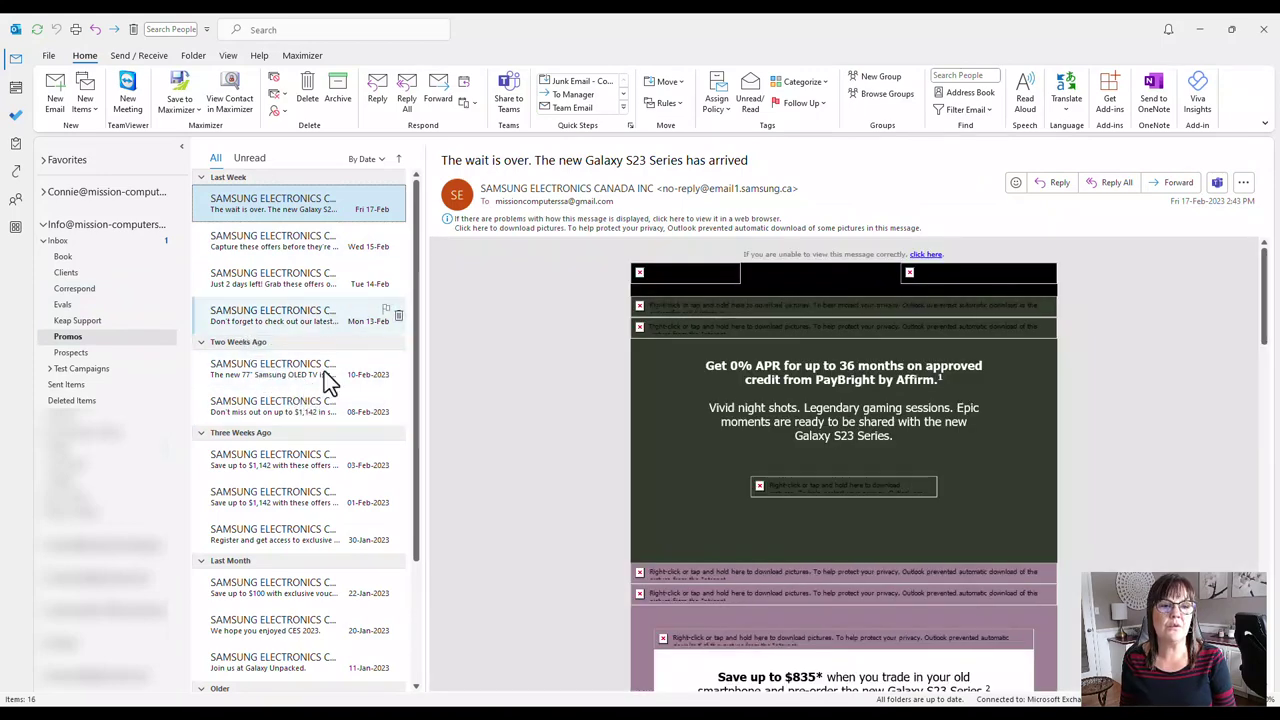
scroll(290, 474, down, 3)
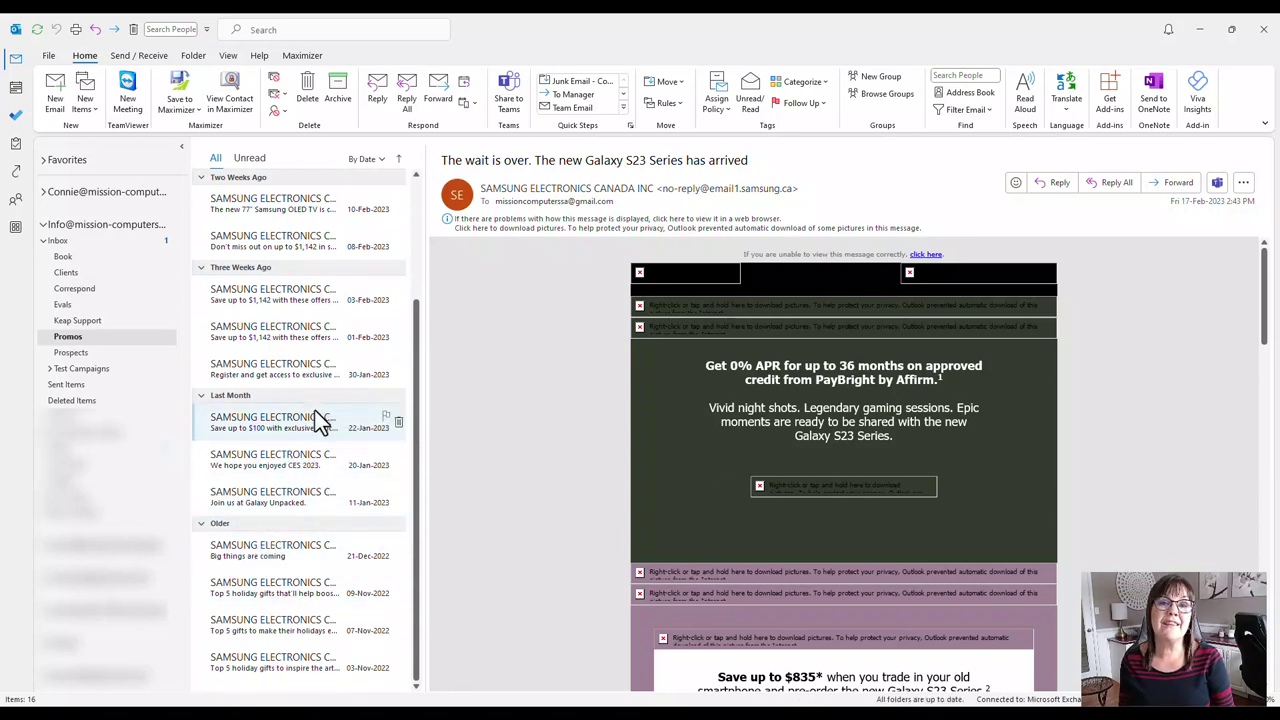
click(77, 336)
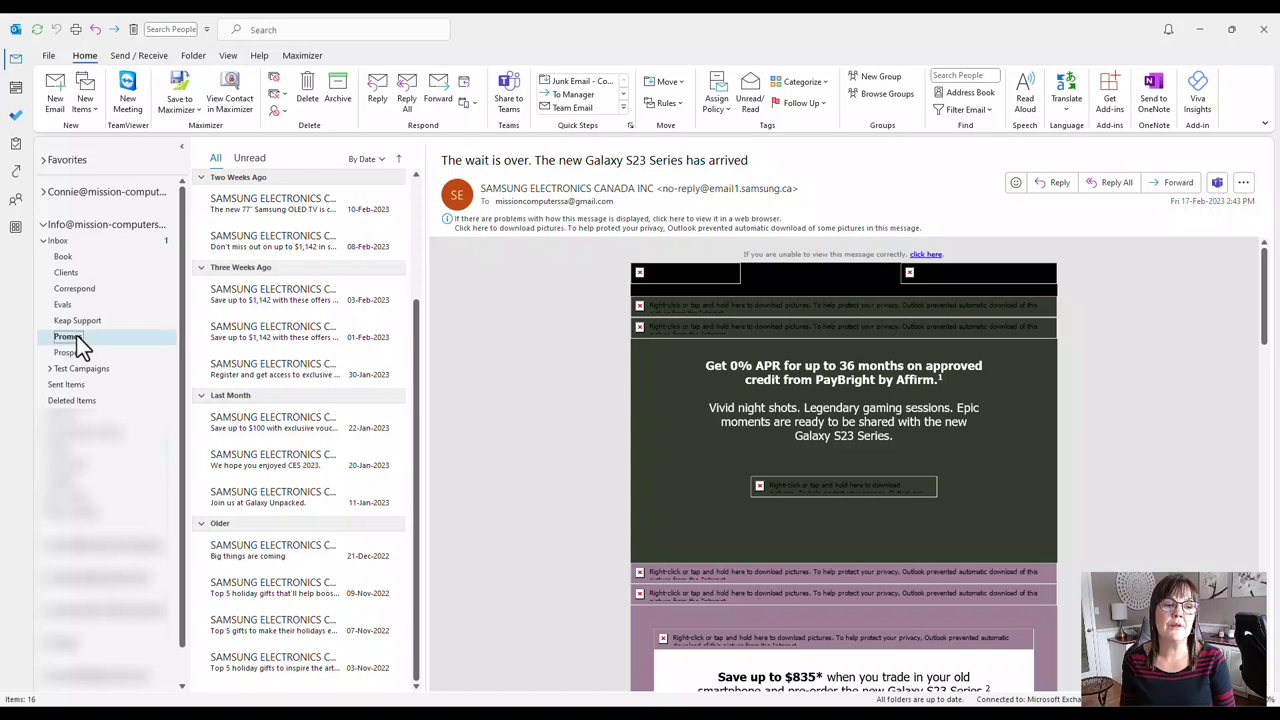
click(709, 108)
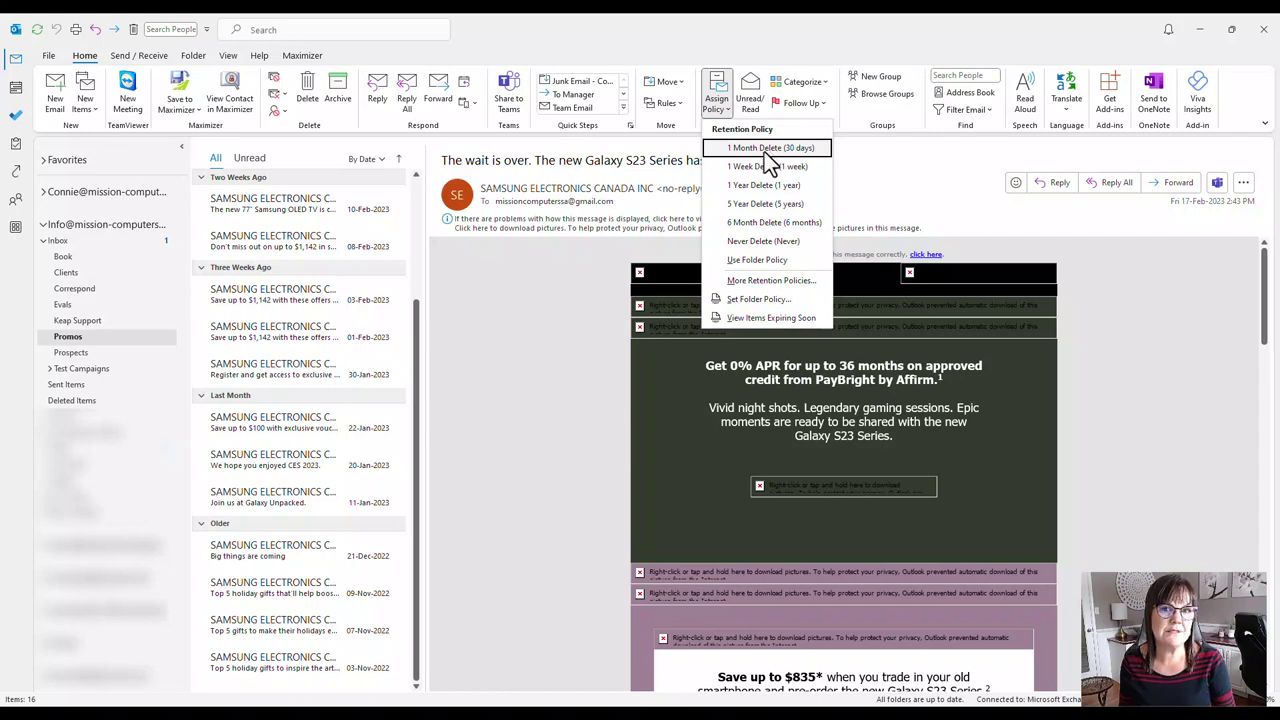
click(766, 152)
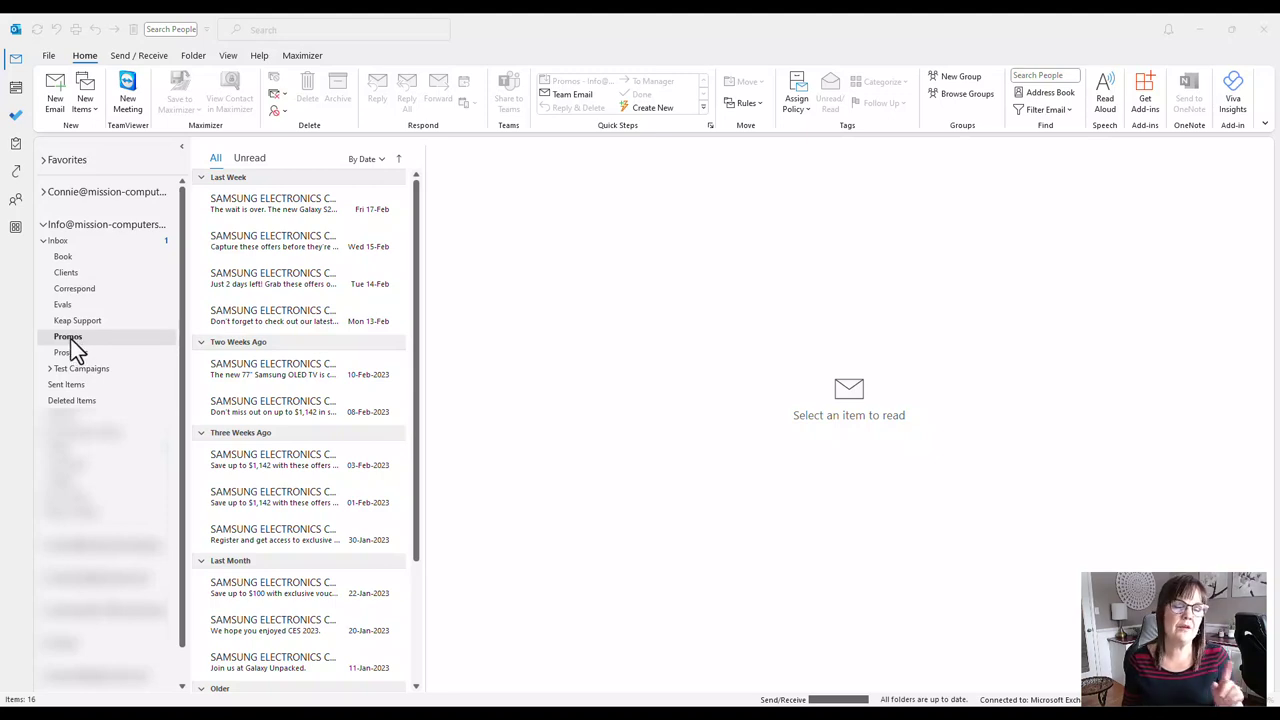
- Set the Promos folder's retention policy to 1 Month Delete (30 days) in its properties and apply it to the folder's items
right_click(69, 338)
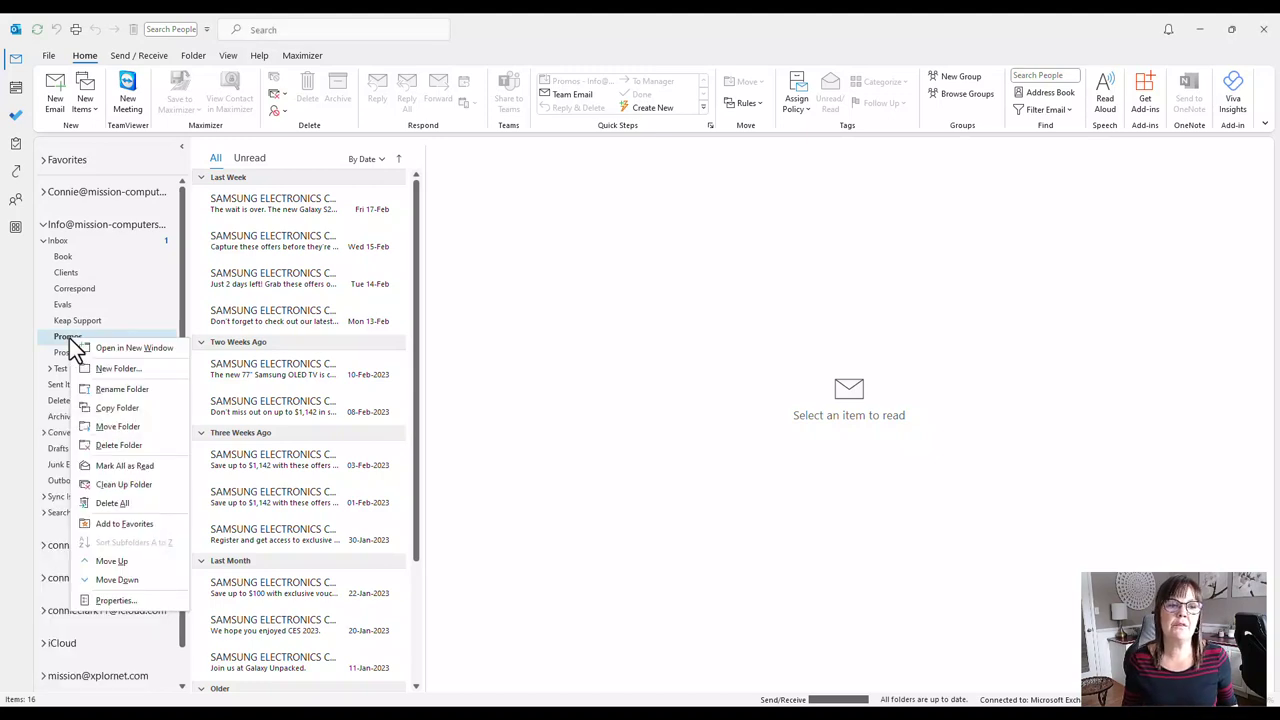
click(123, 603)
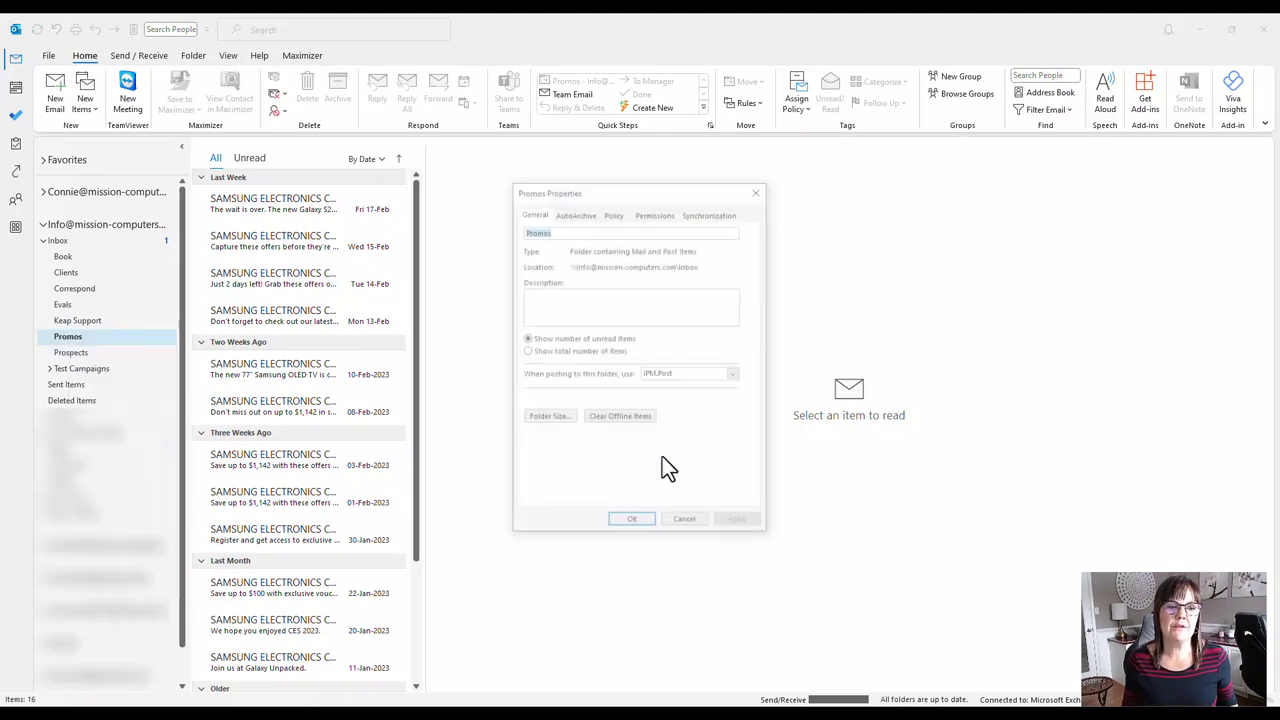
click(614, 213)
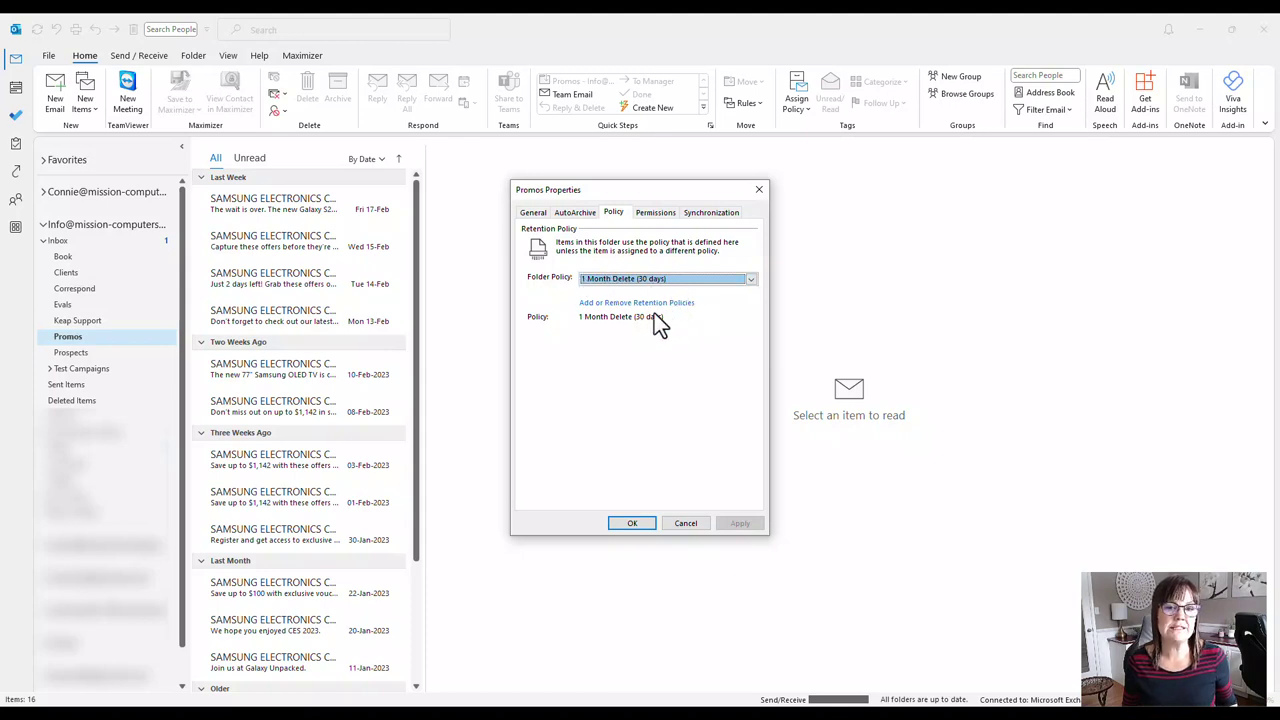
click(717, 280)
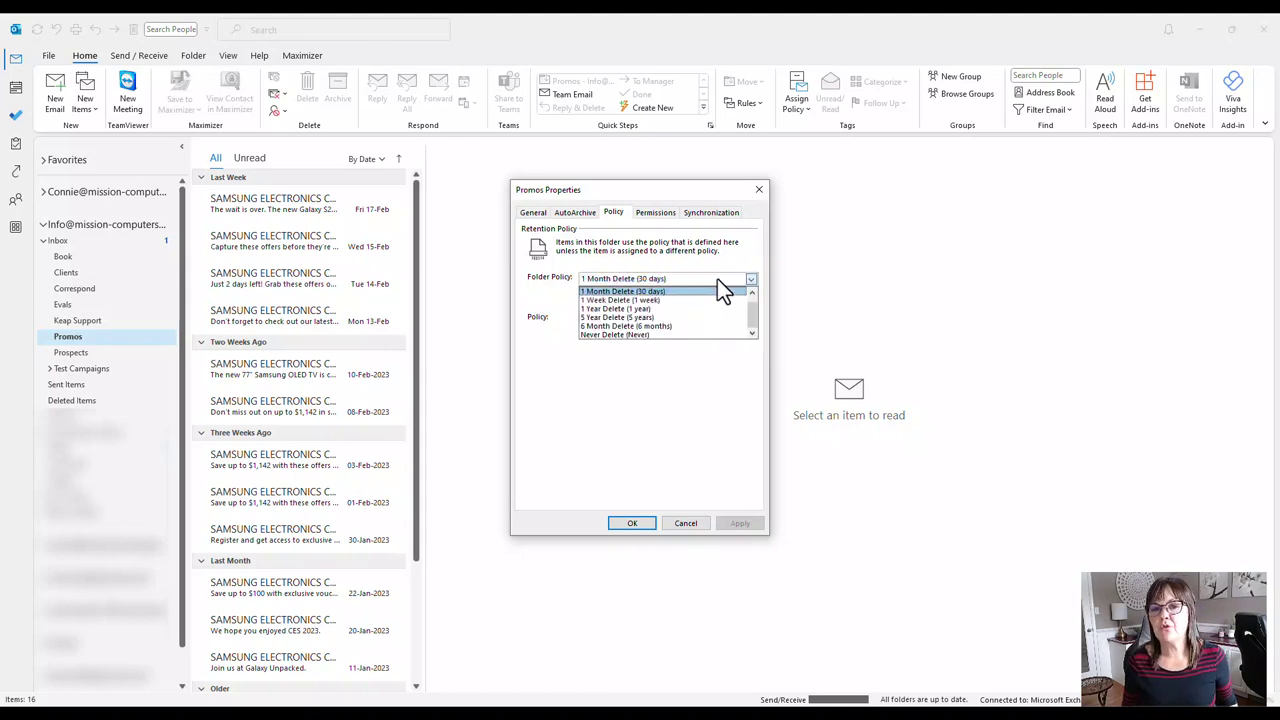
click(667, 301)
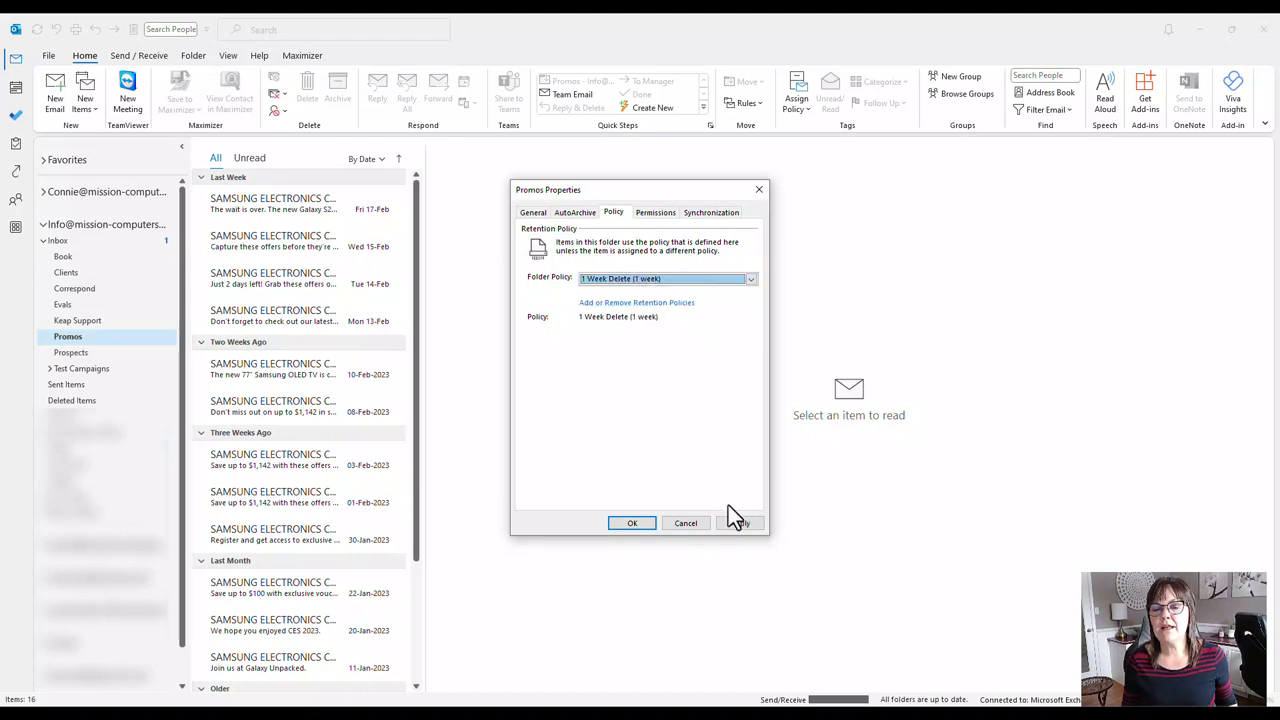
click(705, 279)
click(662, 291)
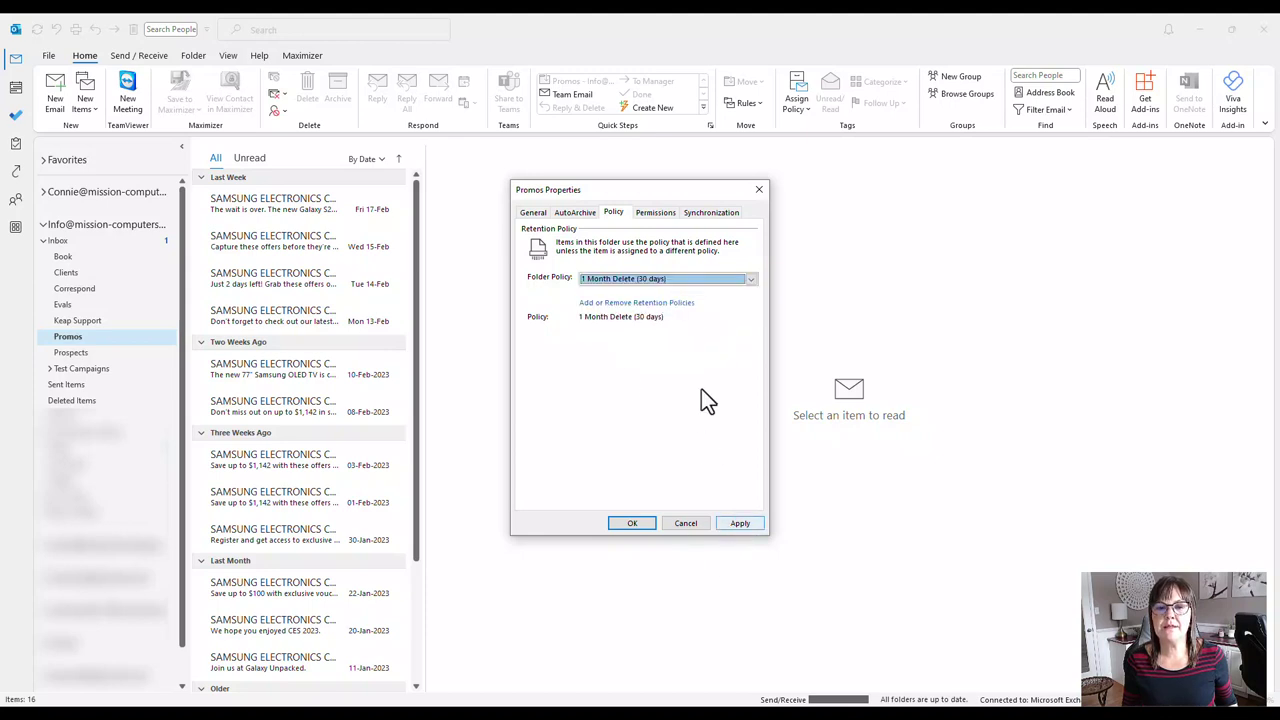
click(740, 524)
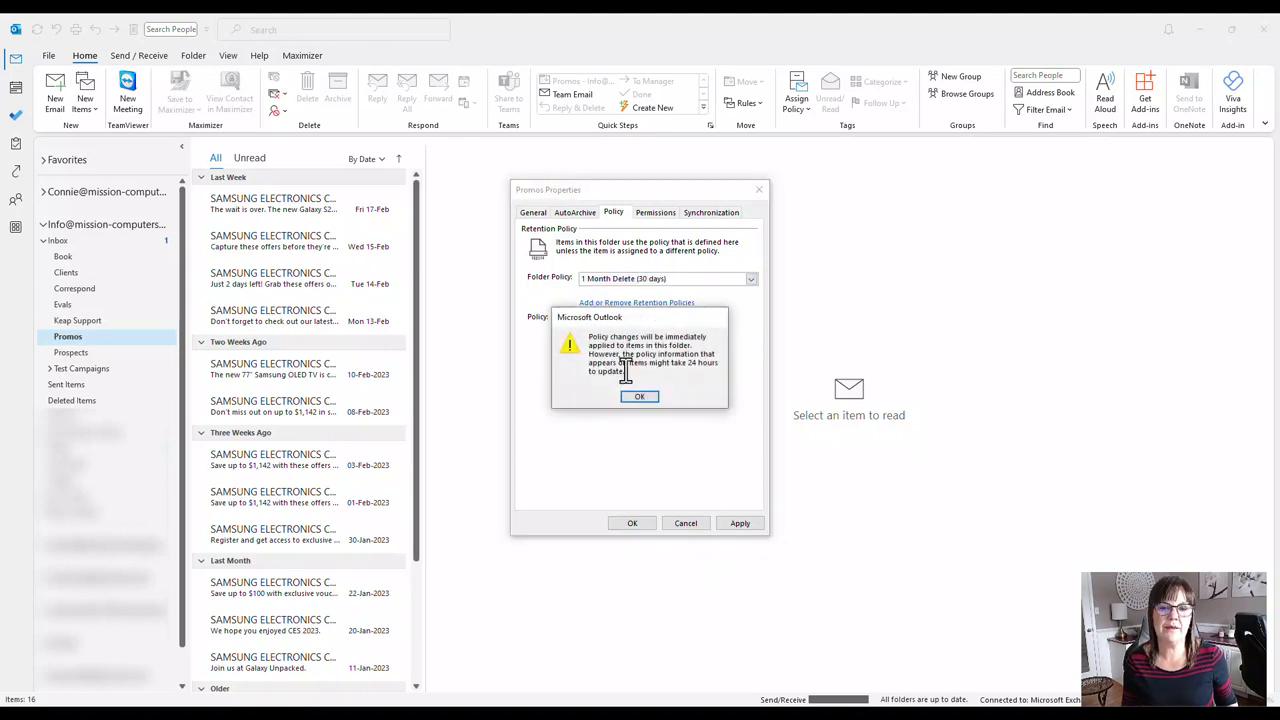
click(638, 396)
click(630, 522)
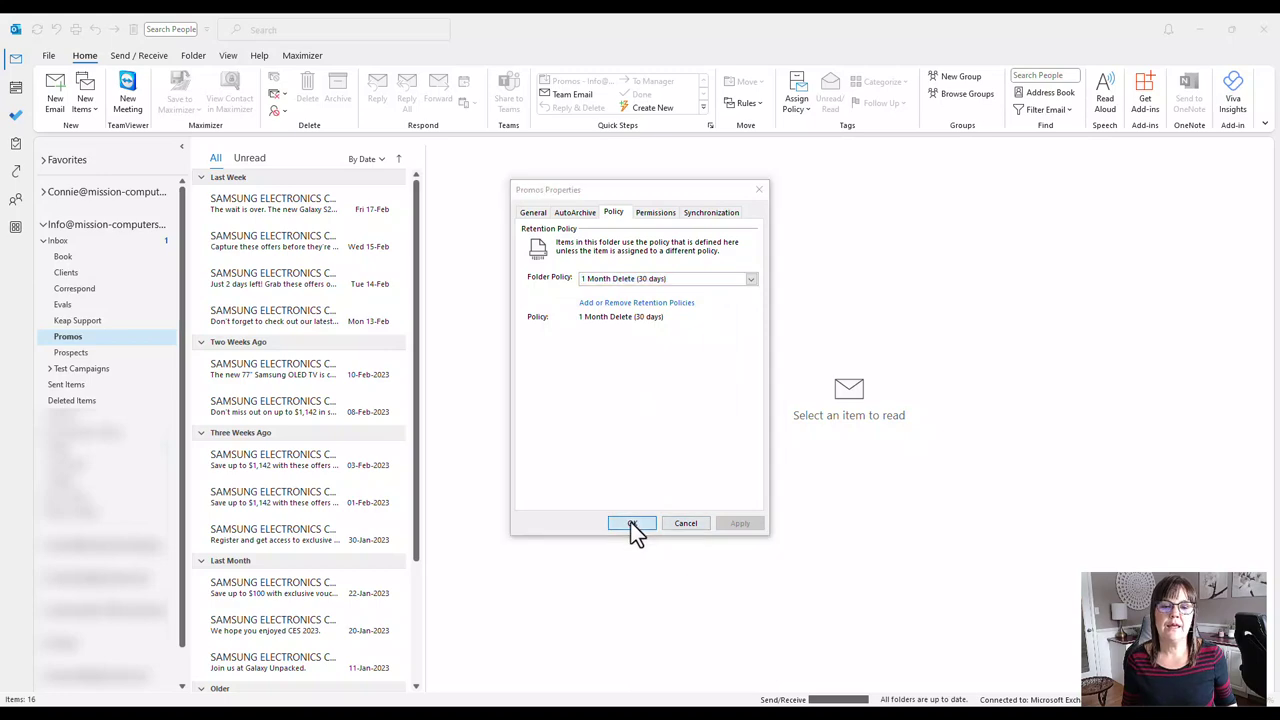
scroll(338, 494, down, 3)
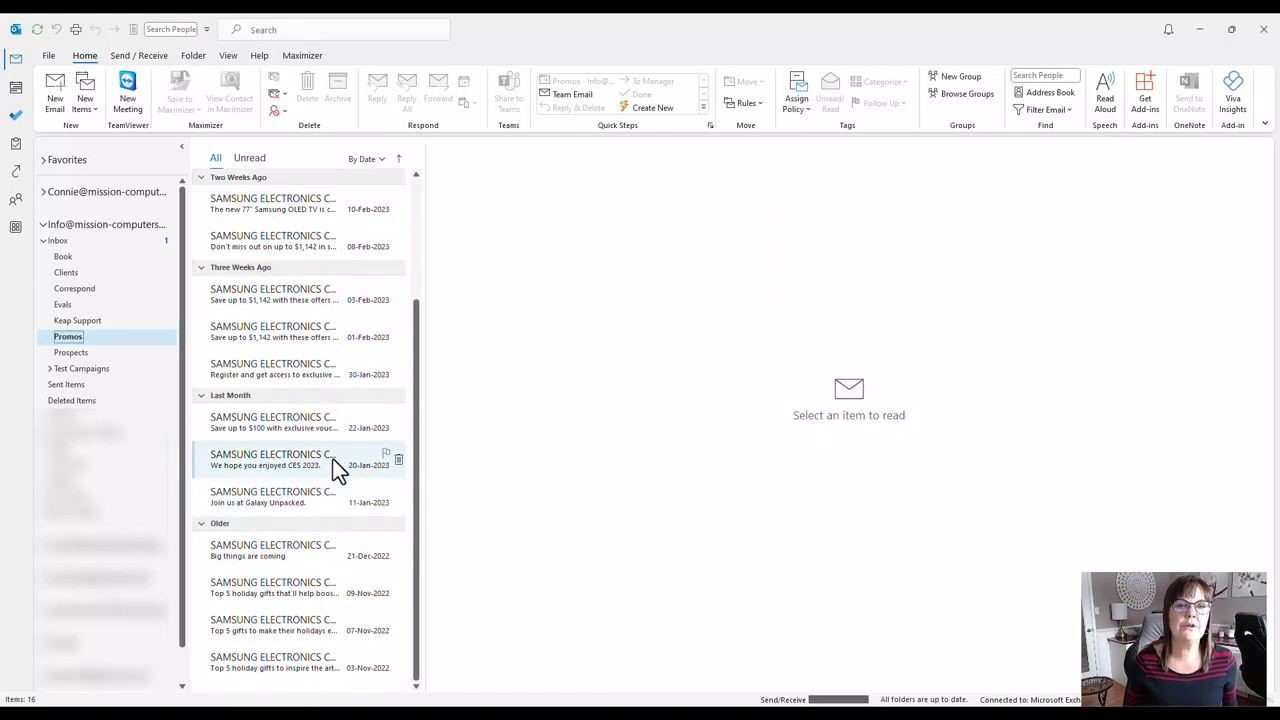
scroll(331, 410, up, 3)
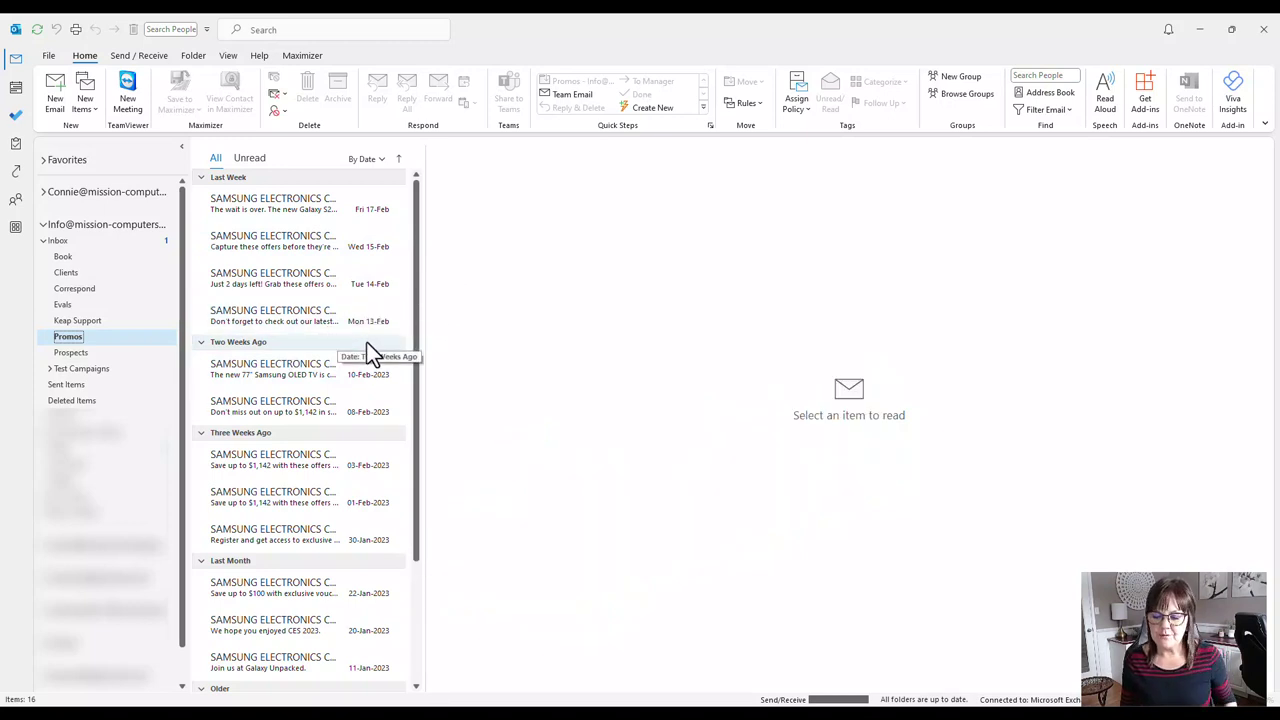
- Permanently delete the "RE: Martial Arts Schools" message from the Info mailbox's Inbox
click(94, 244)
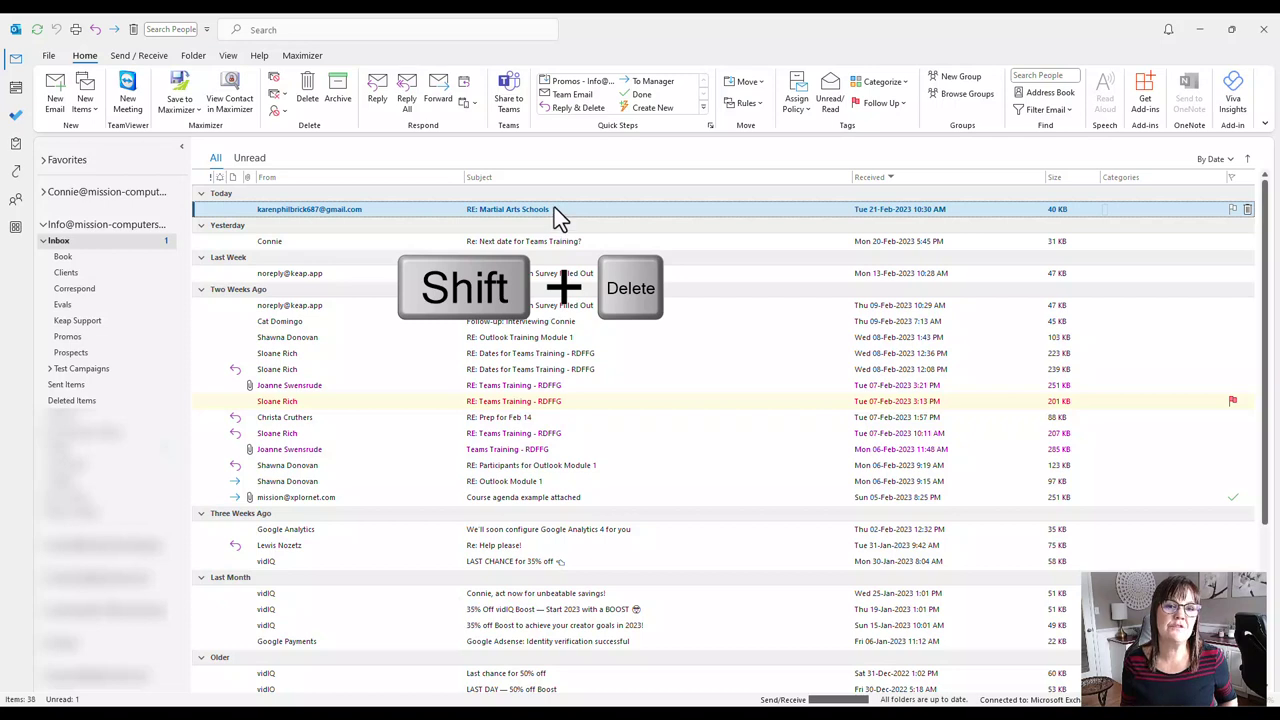
shift+click(314, 99)
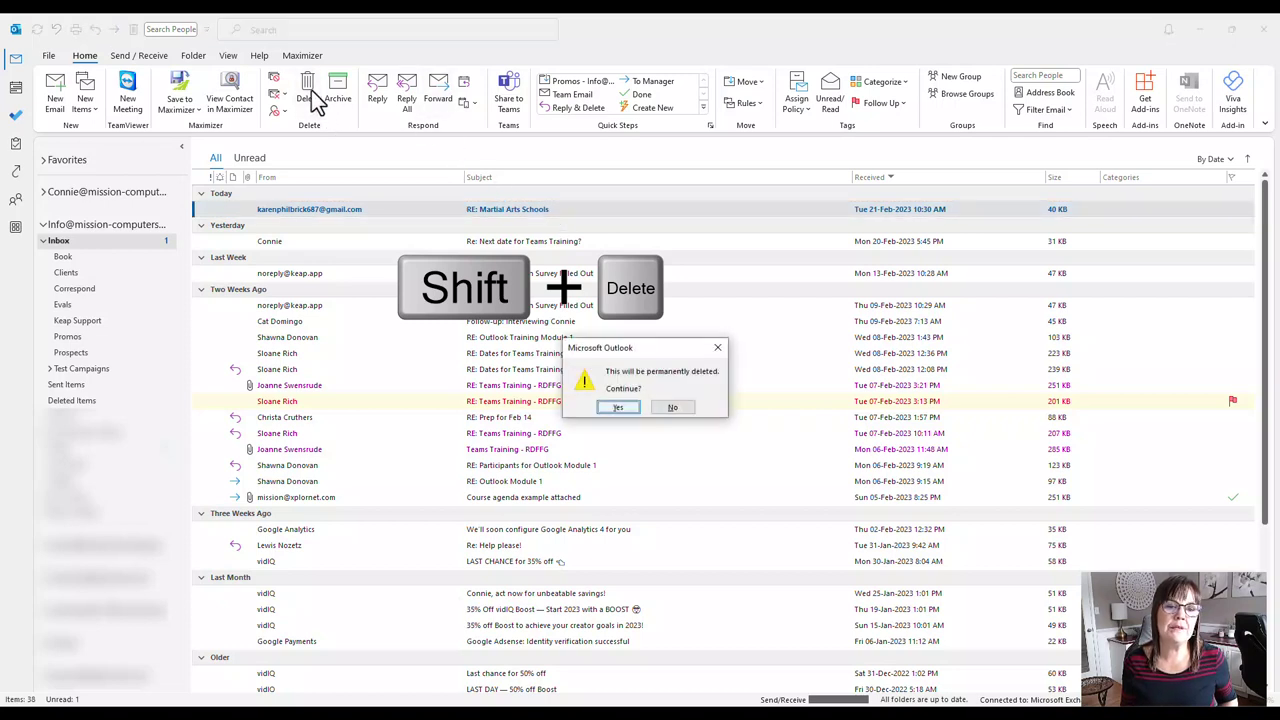
key(Return)
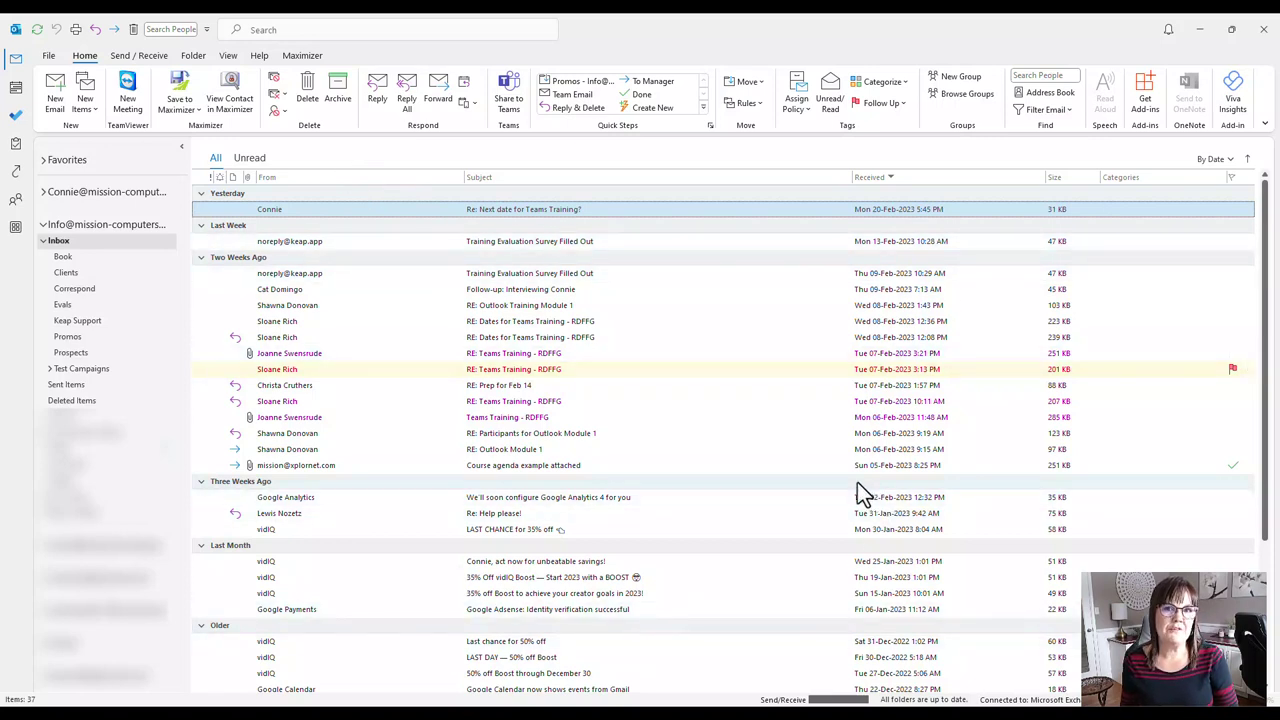
- Show the reading pane to the right of the Inbox message list
key(alt+v)
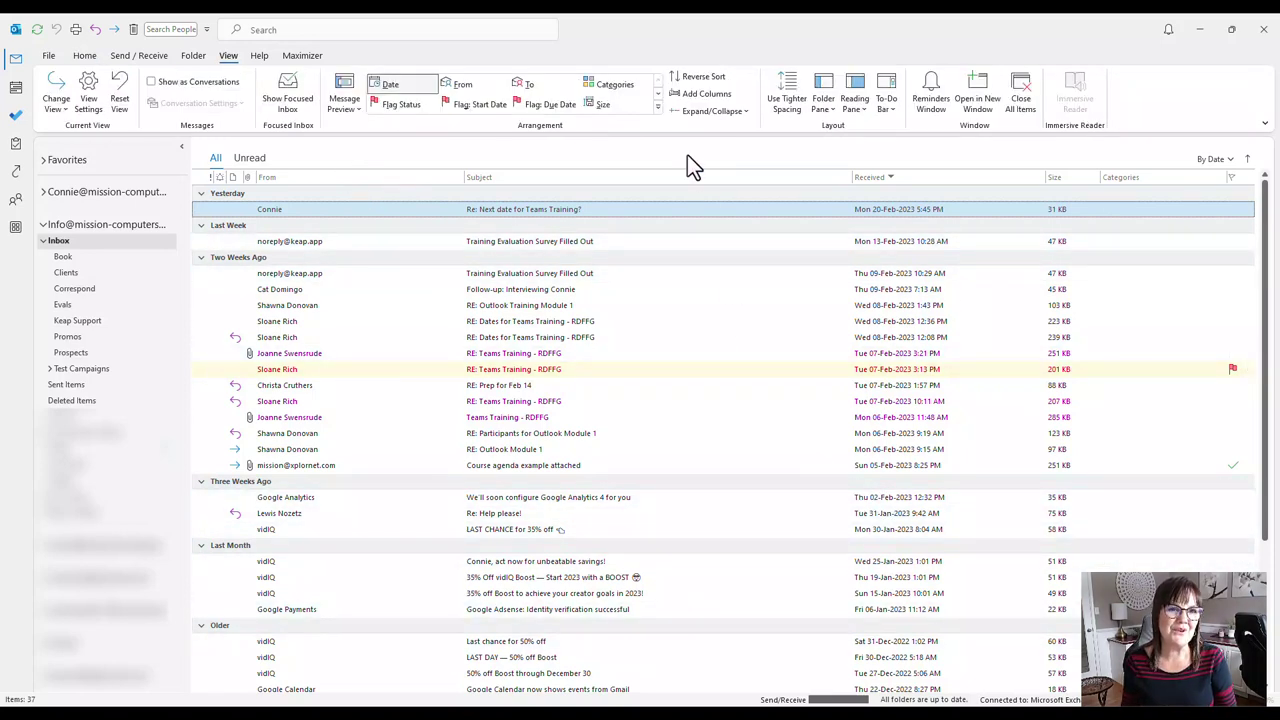
click(855, 100)
click(900, 148)
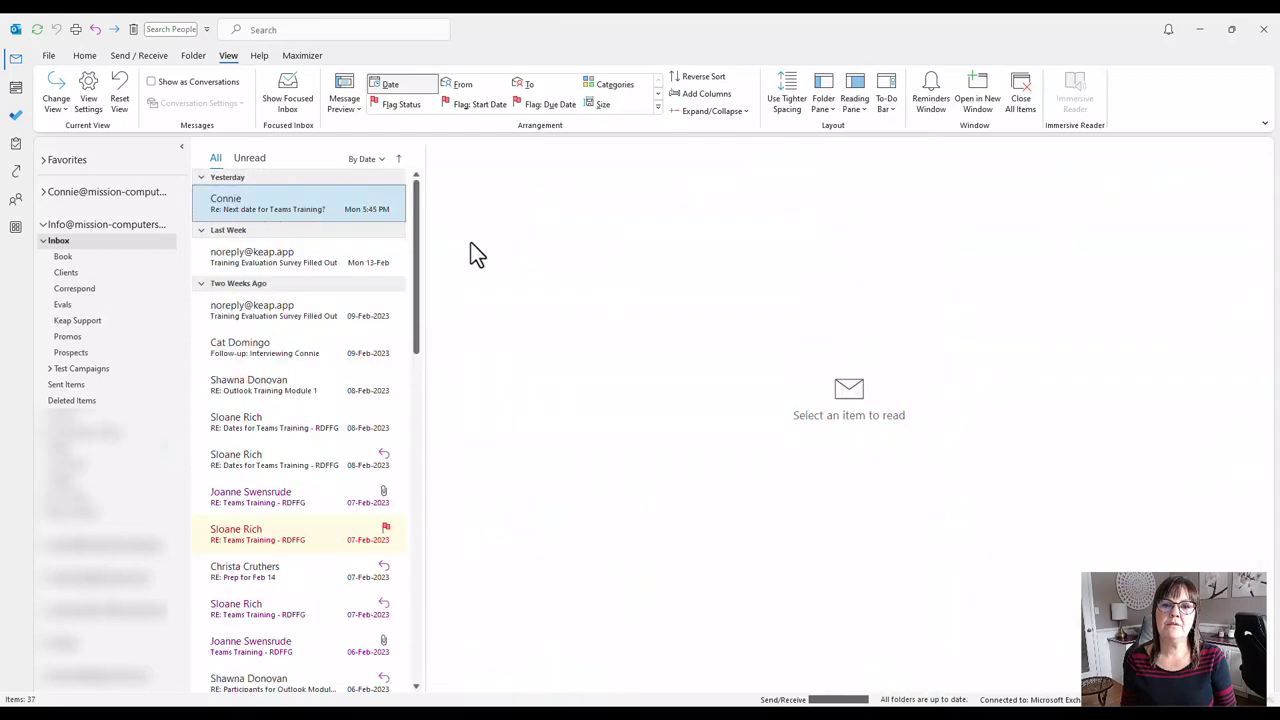
- Compare the sender address of the vidIQ messages still in the Inbox with that of the vidIQ messages in Deleted Items
scroll(320, 300, down, 5)
click(290, 405)
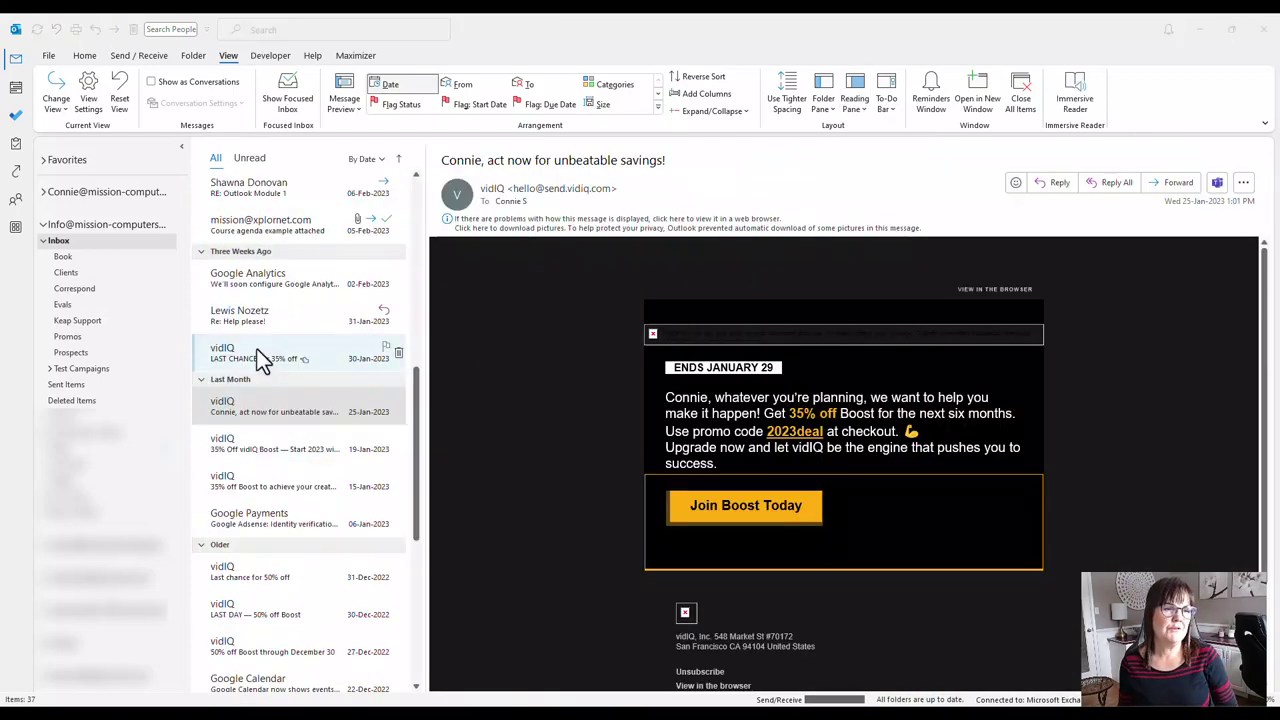
scroll(260, 360, up, 2)
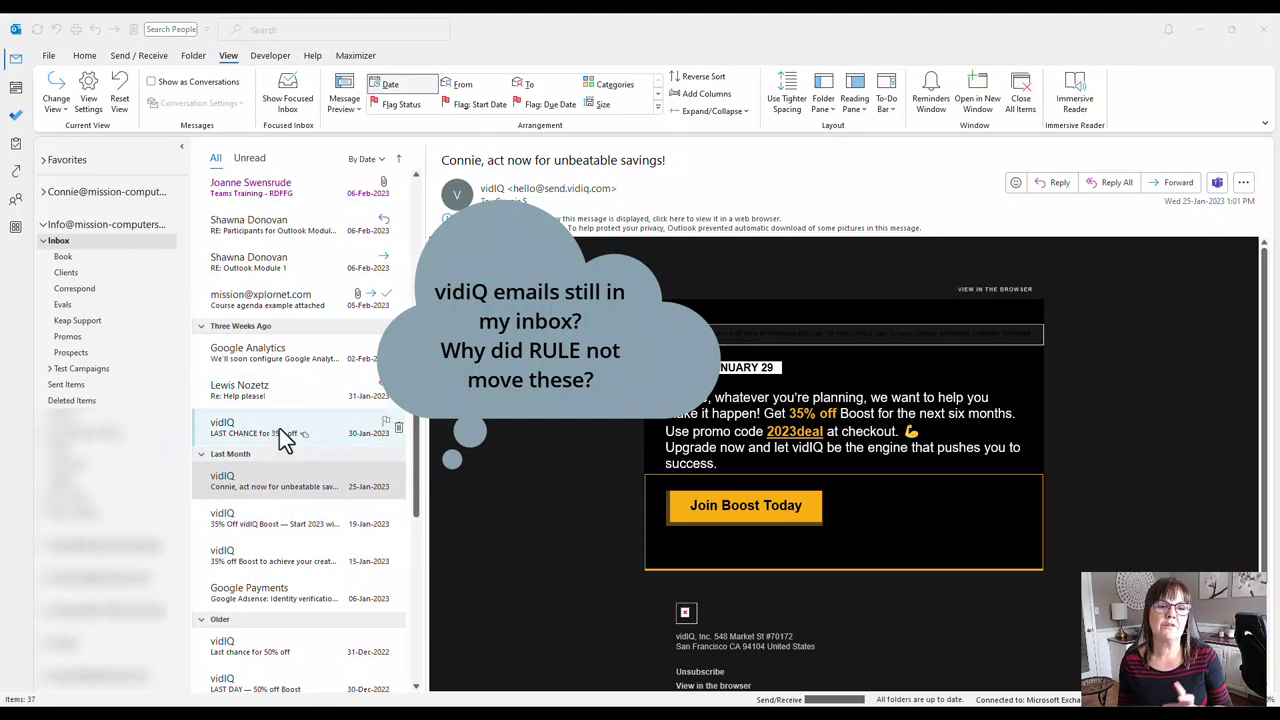
click(84, 400)
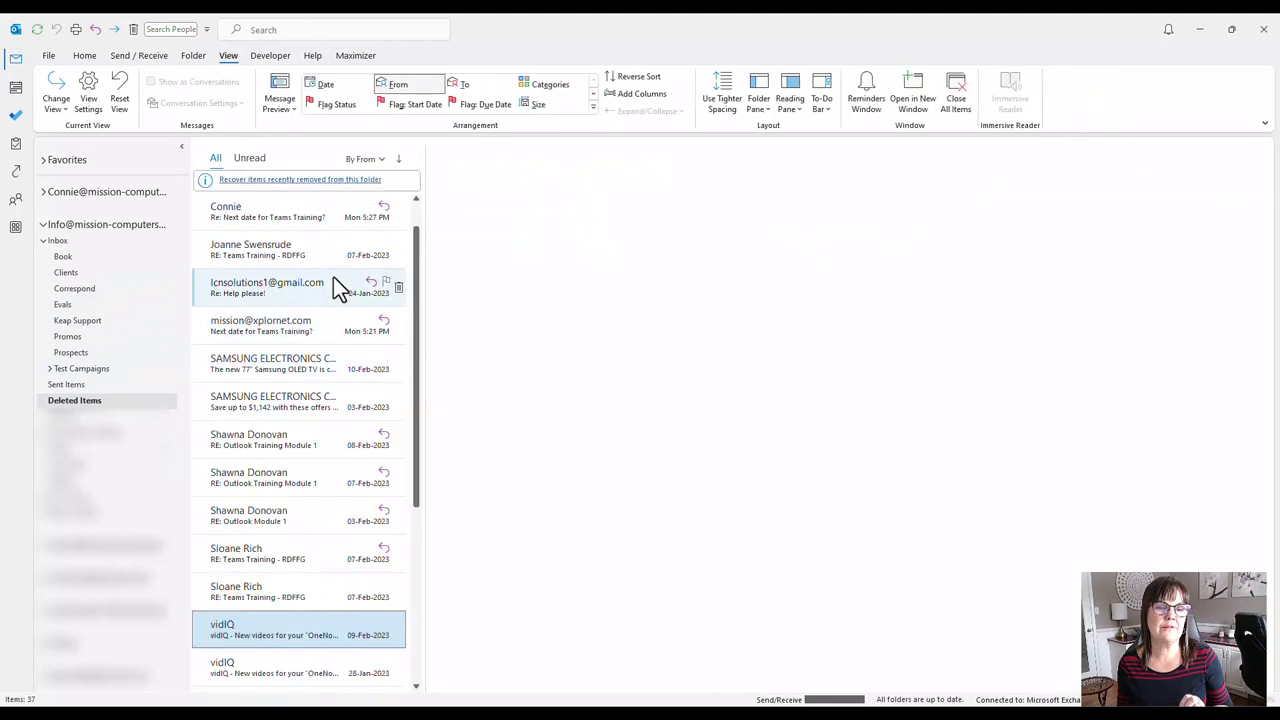
scroll(285, 576, down, 2)
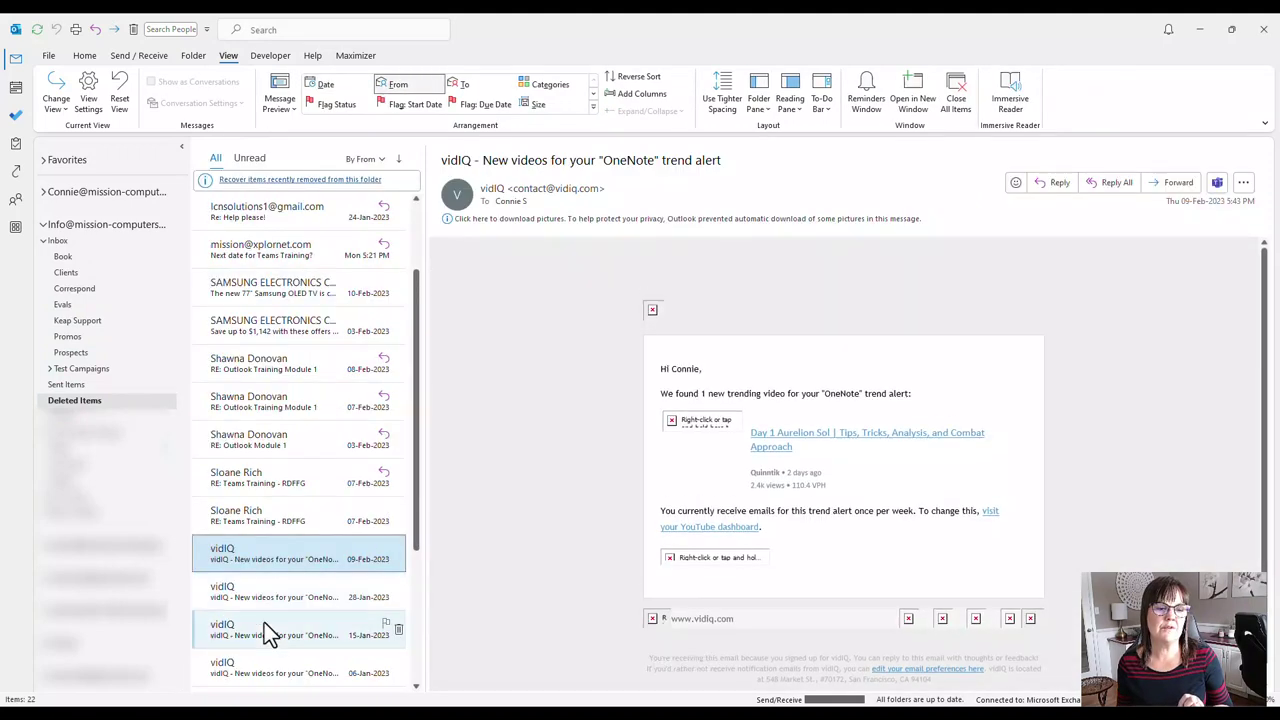
click(251, 581)
click(249, 632)
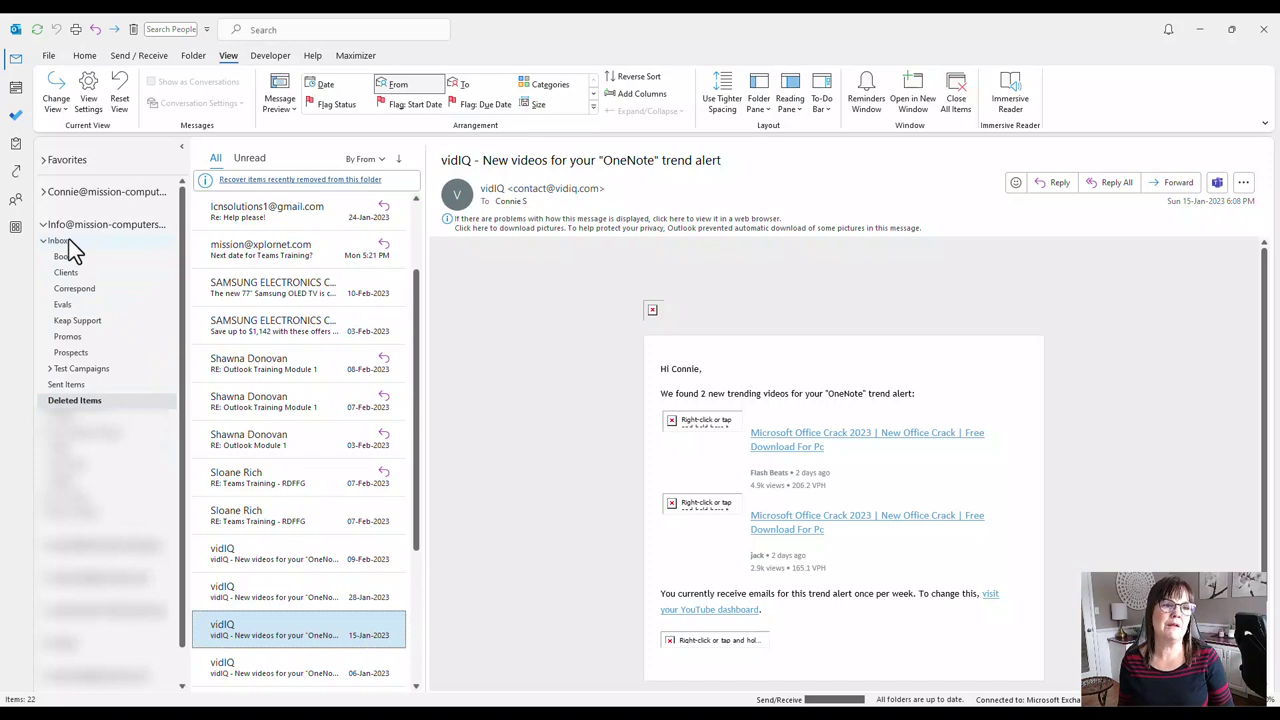
click(302, 592)
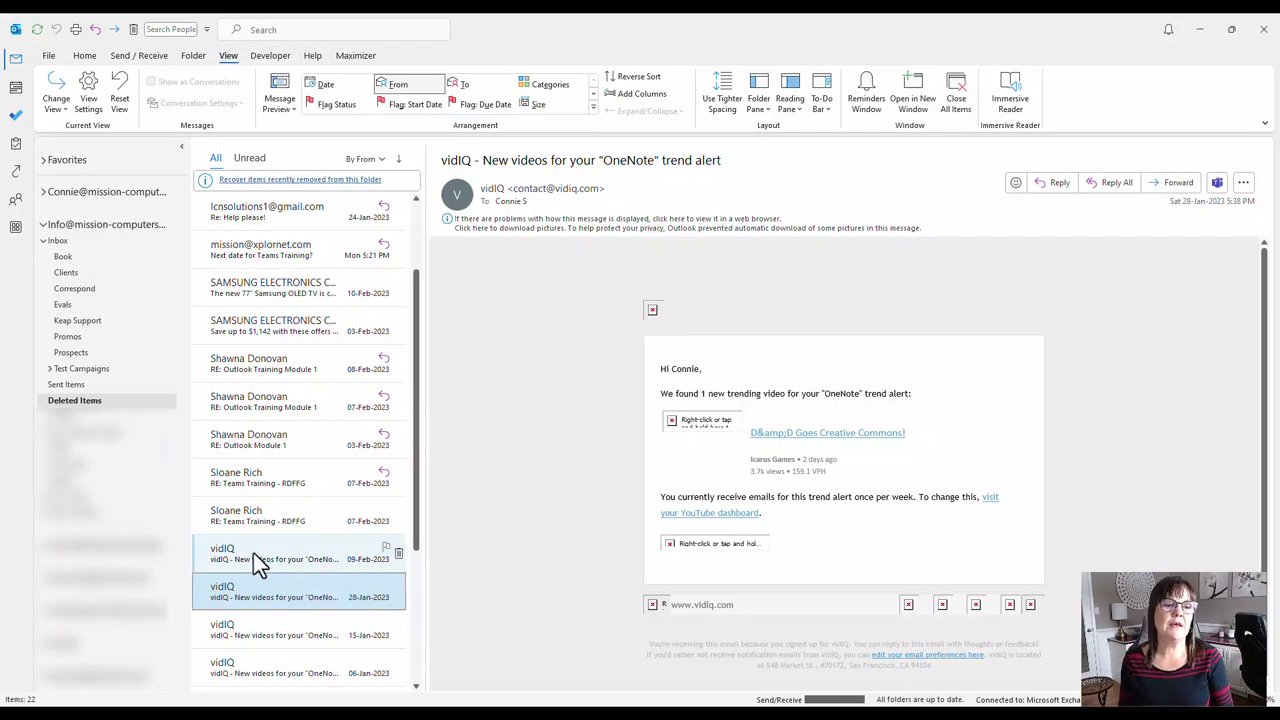
- Create a rule from the Inbox message "LAST CHANCE for 35% off" that always moves vidIQ messages to Deleted Items
click(66, 242)
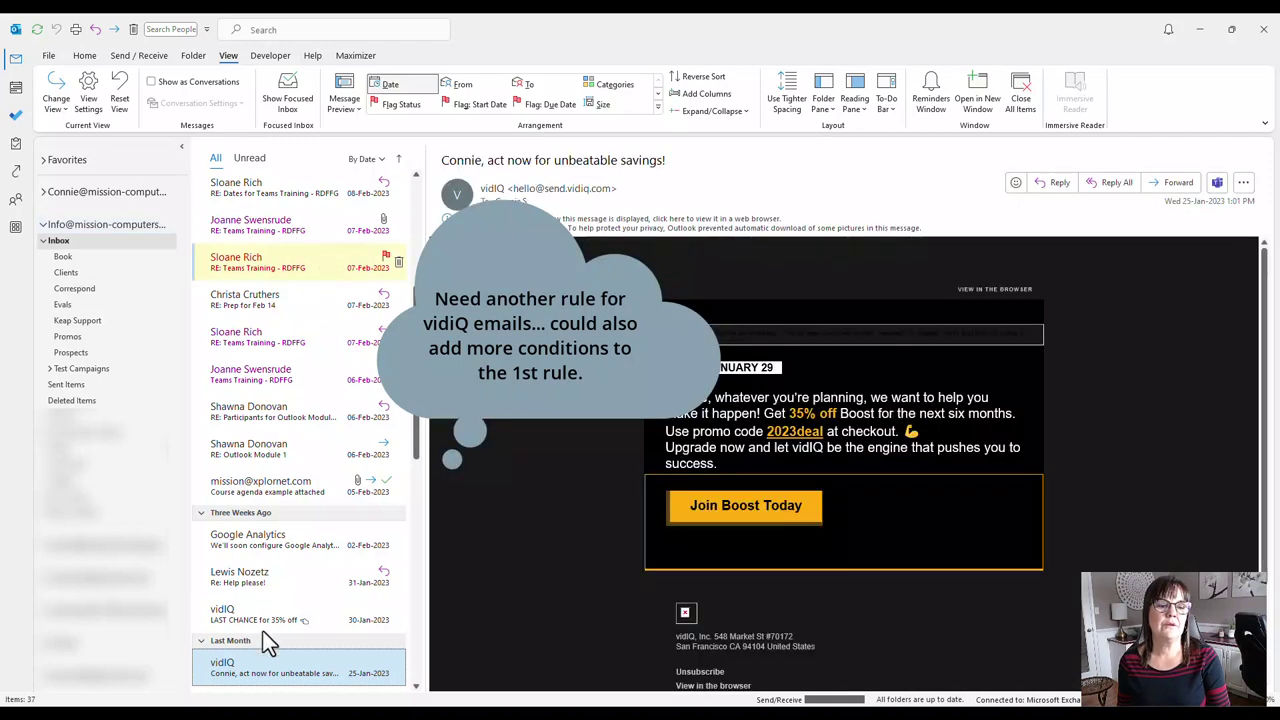
click(263, 612)
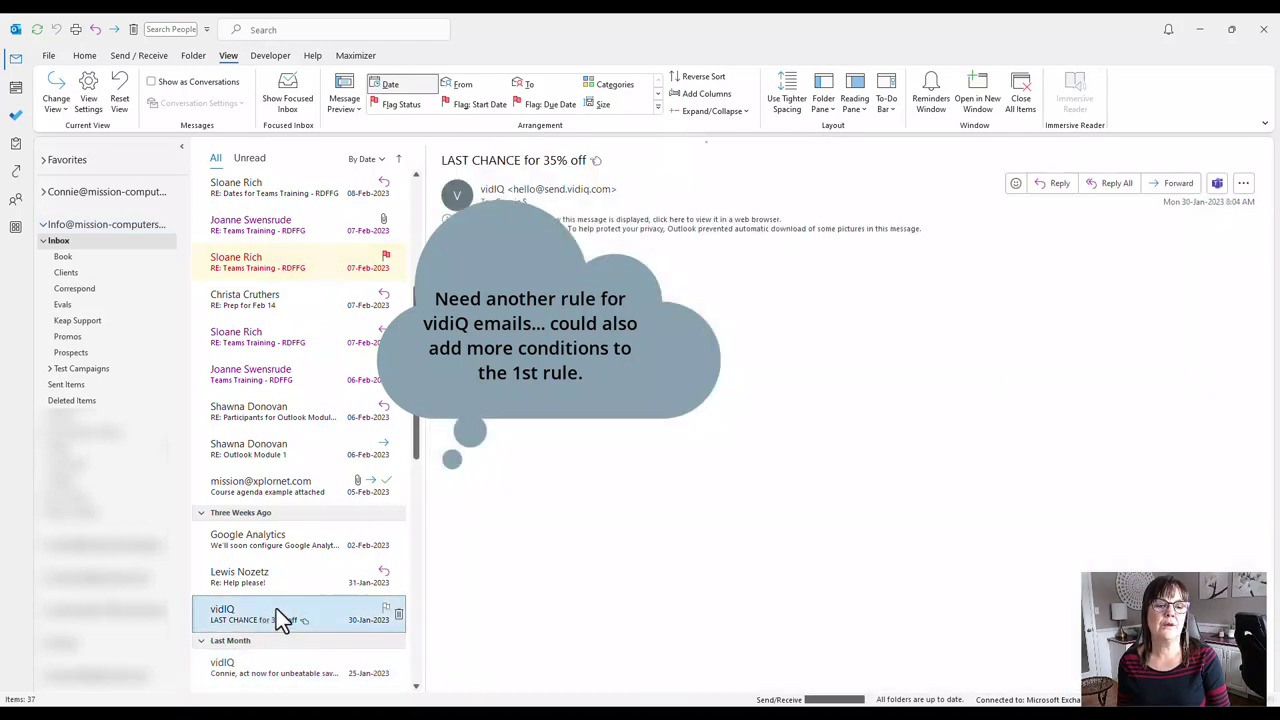
right_click(276, 608)
mouse_move(314, 504)
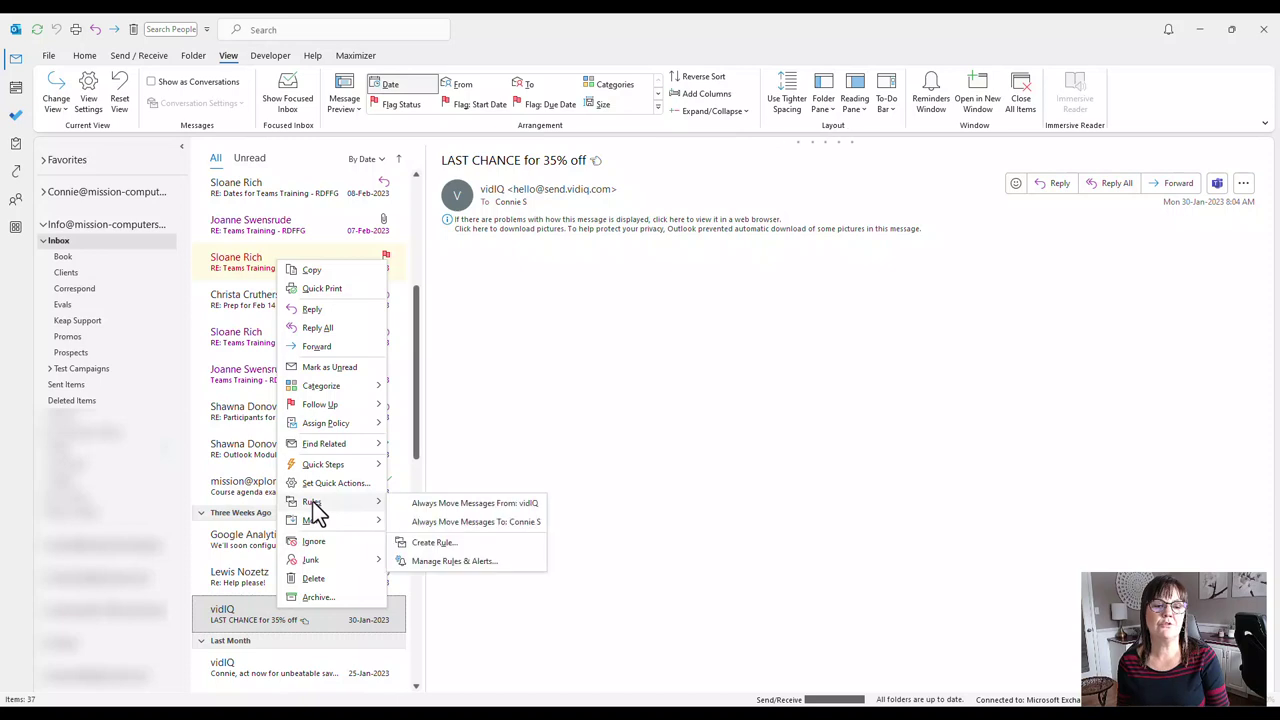
click(483, 505)
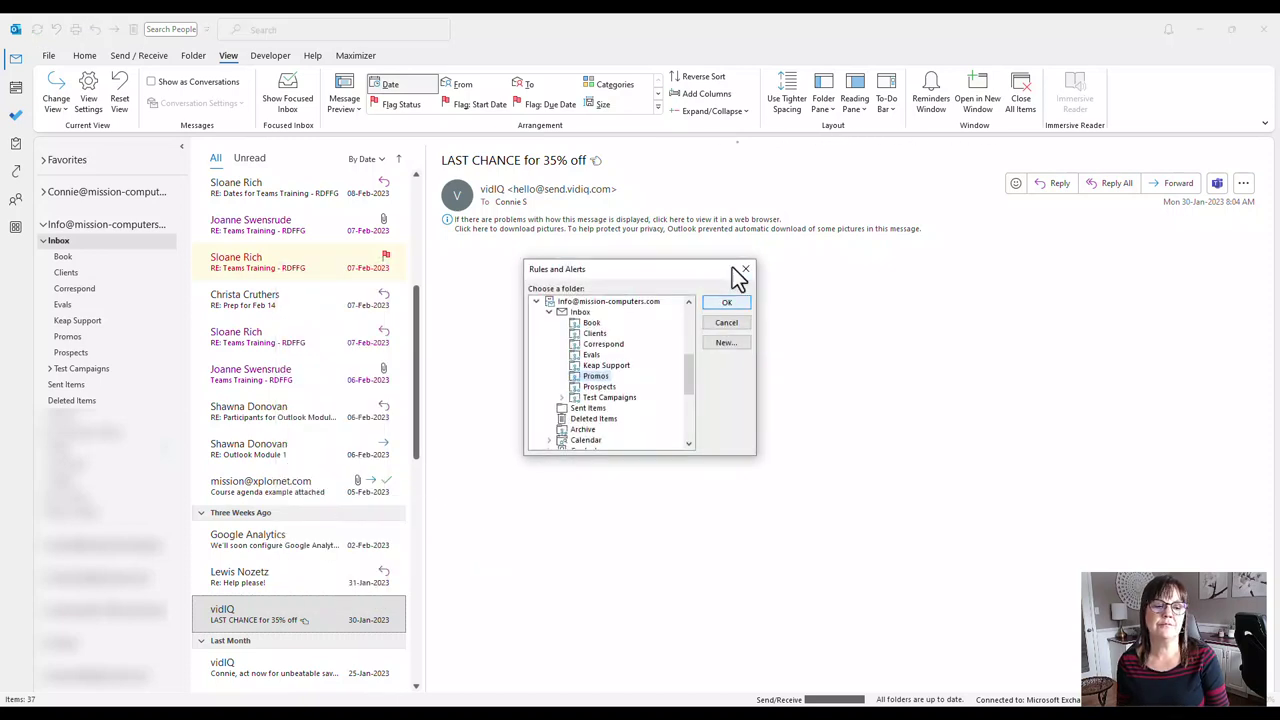
click(596, 419)
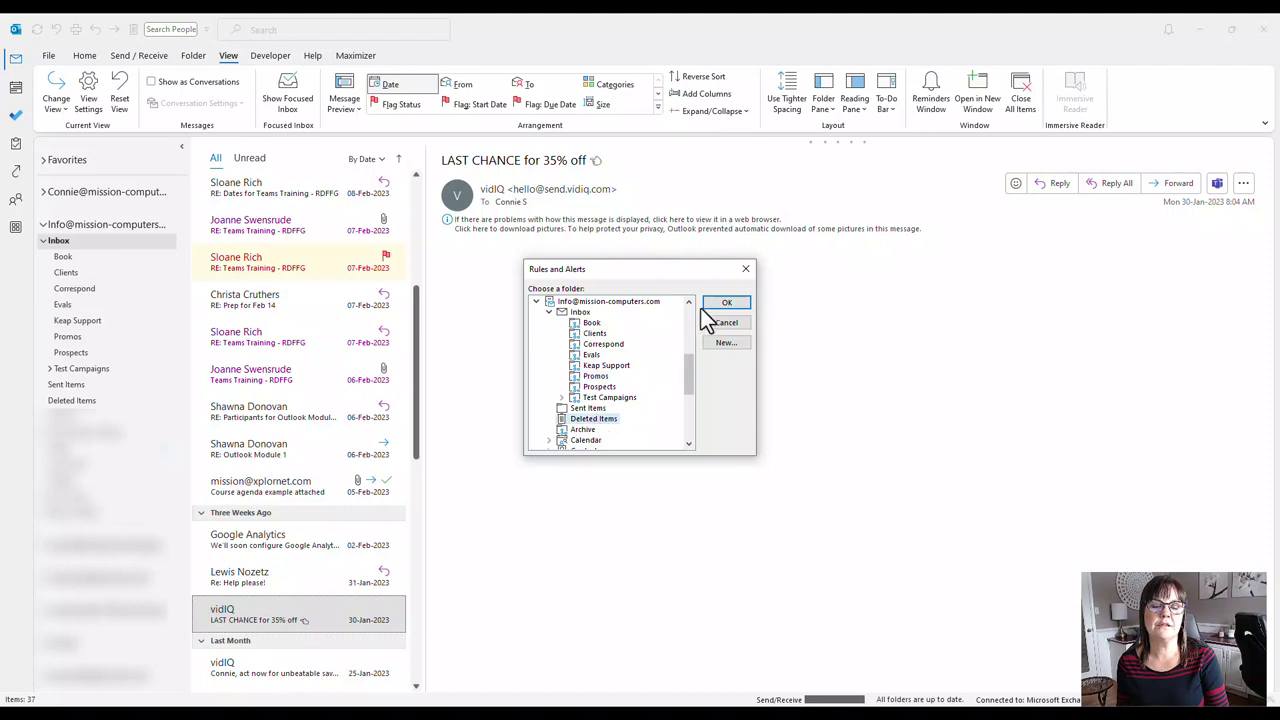
click(716, 303)
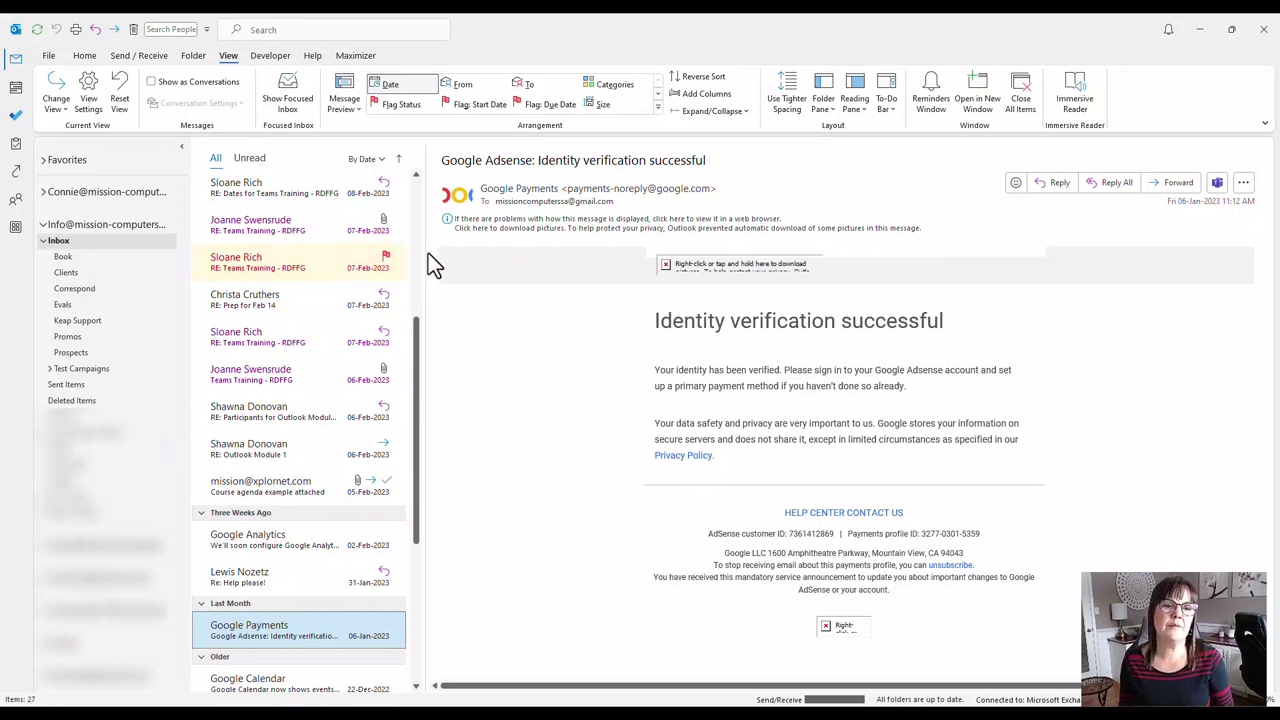
- Widen the Inbox message list into its column layout and arrange the messages by sender, A to Z
drag(428, 253, 858, 245)
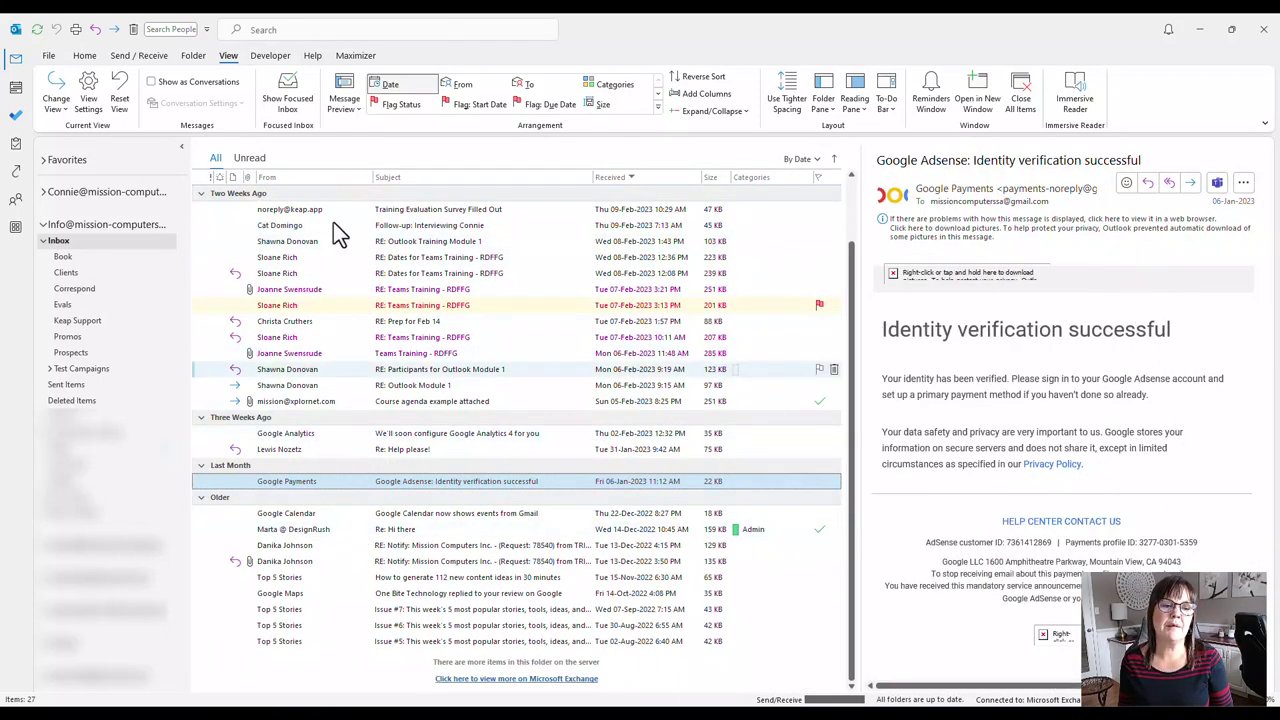
click(304, 177)
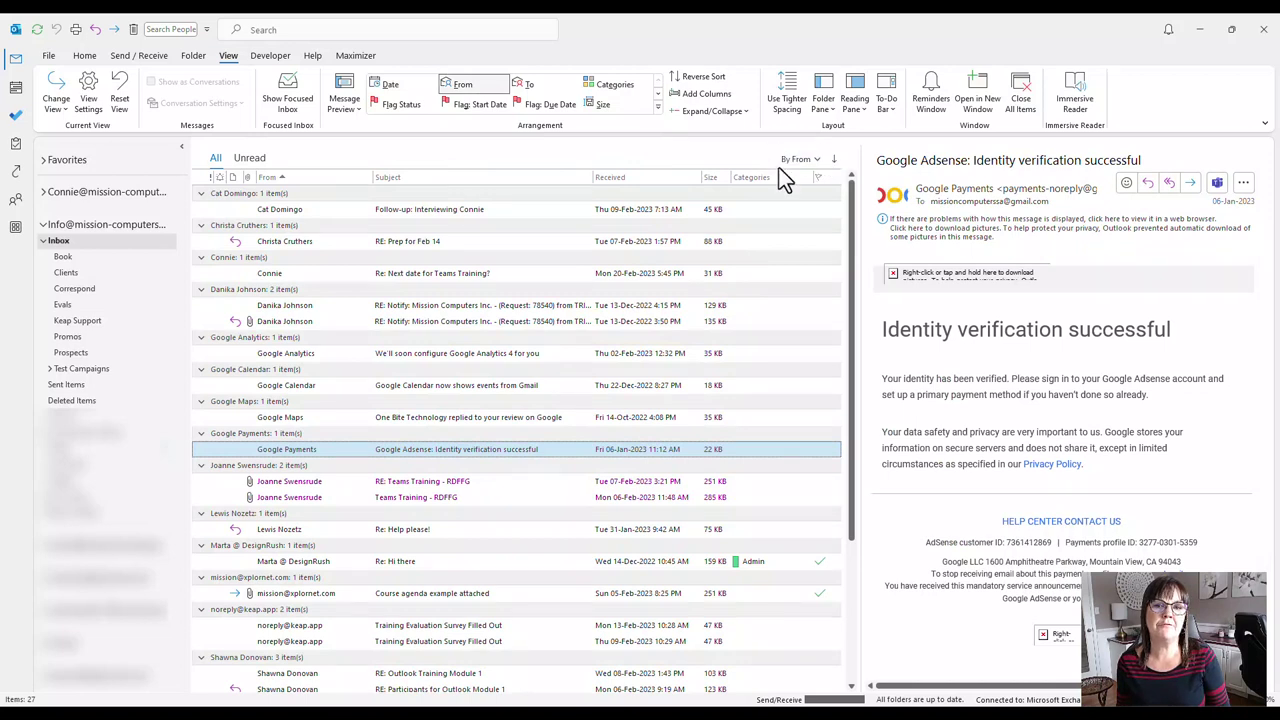
click(817, 159)
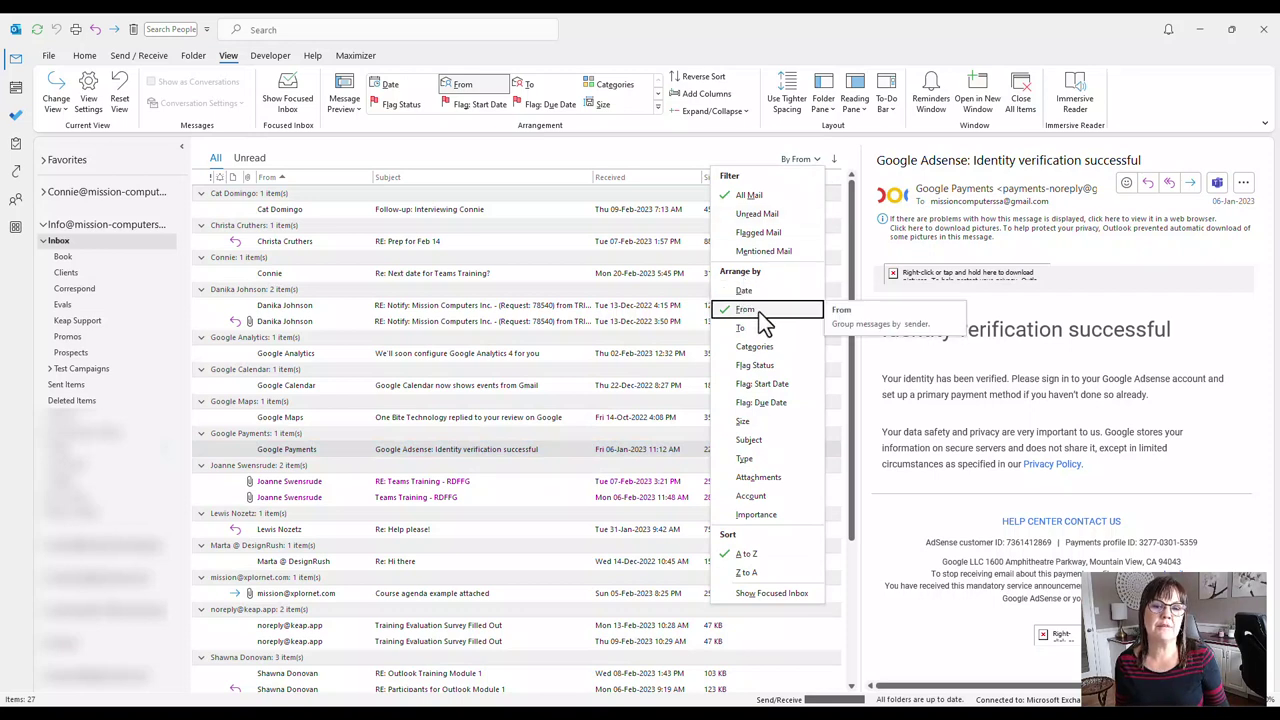
click(534, 147)
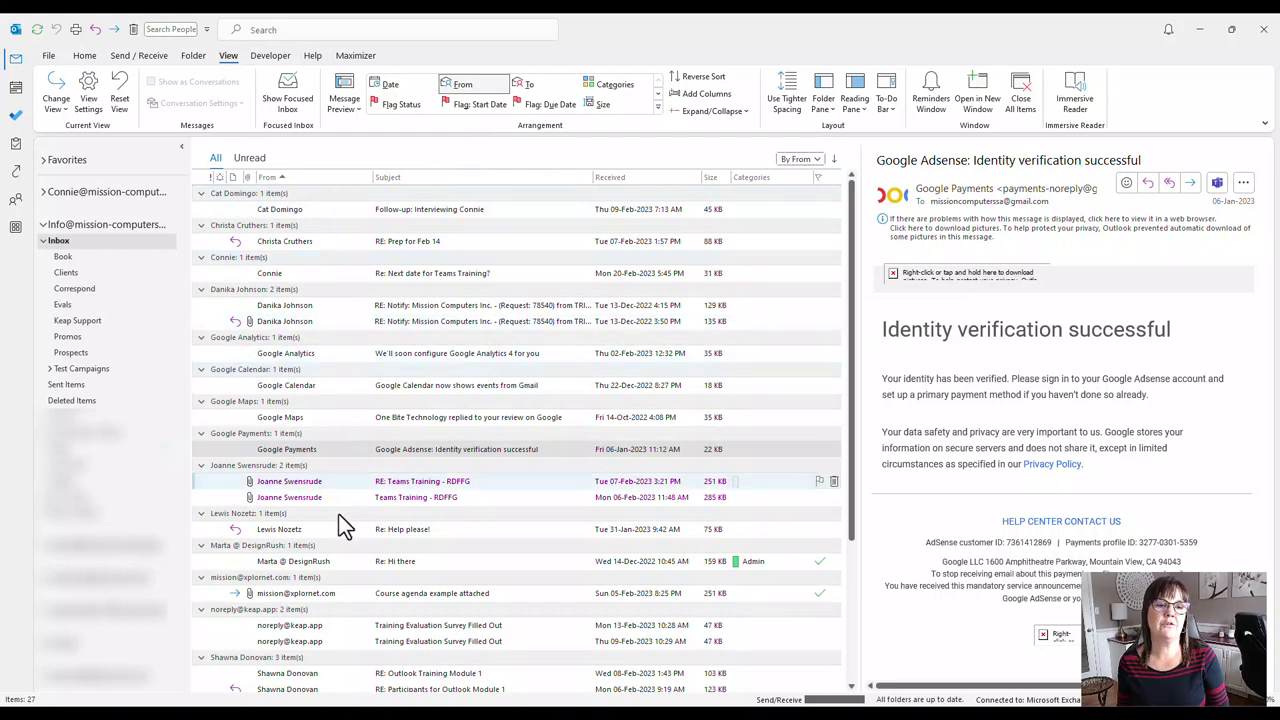
- Collapse all the sender groups in the Inbox message list
scroll(350, 444, down, 5)
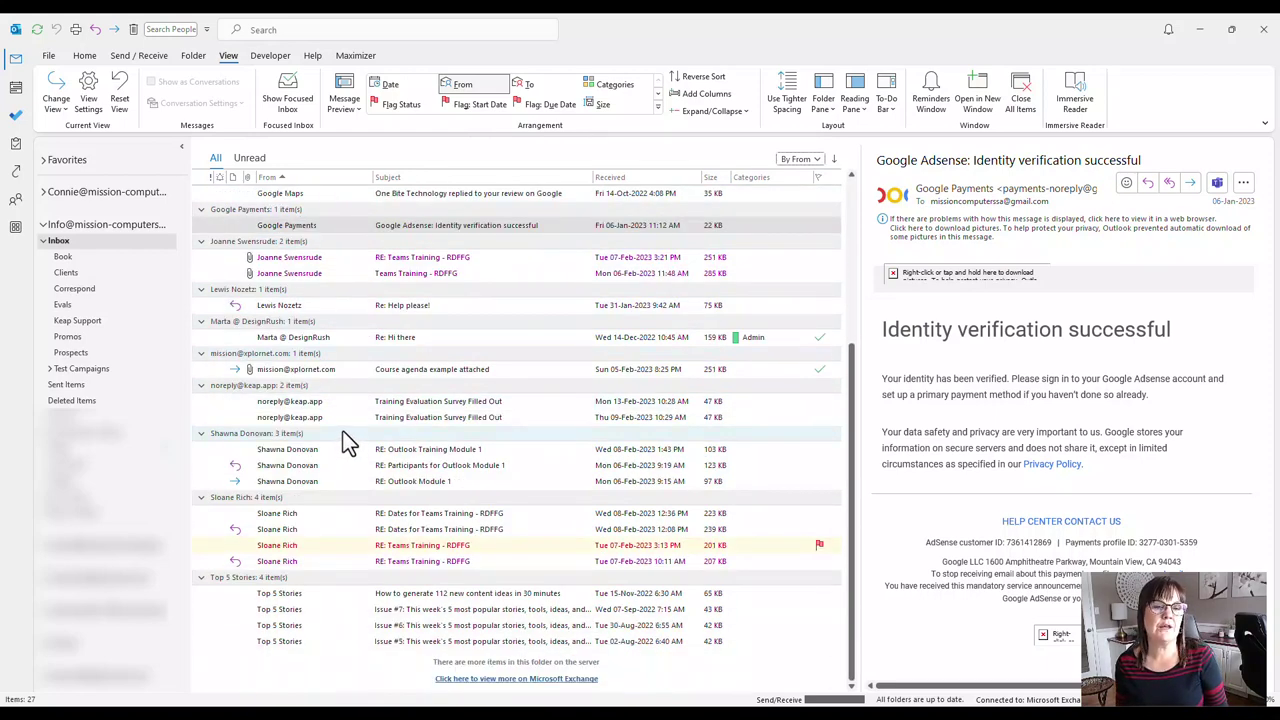
scroll(342, 434, up, 2)
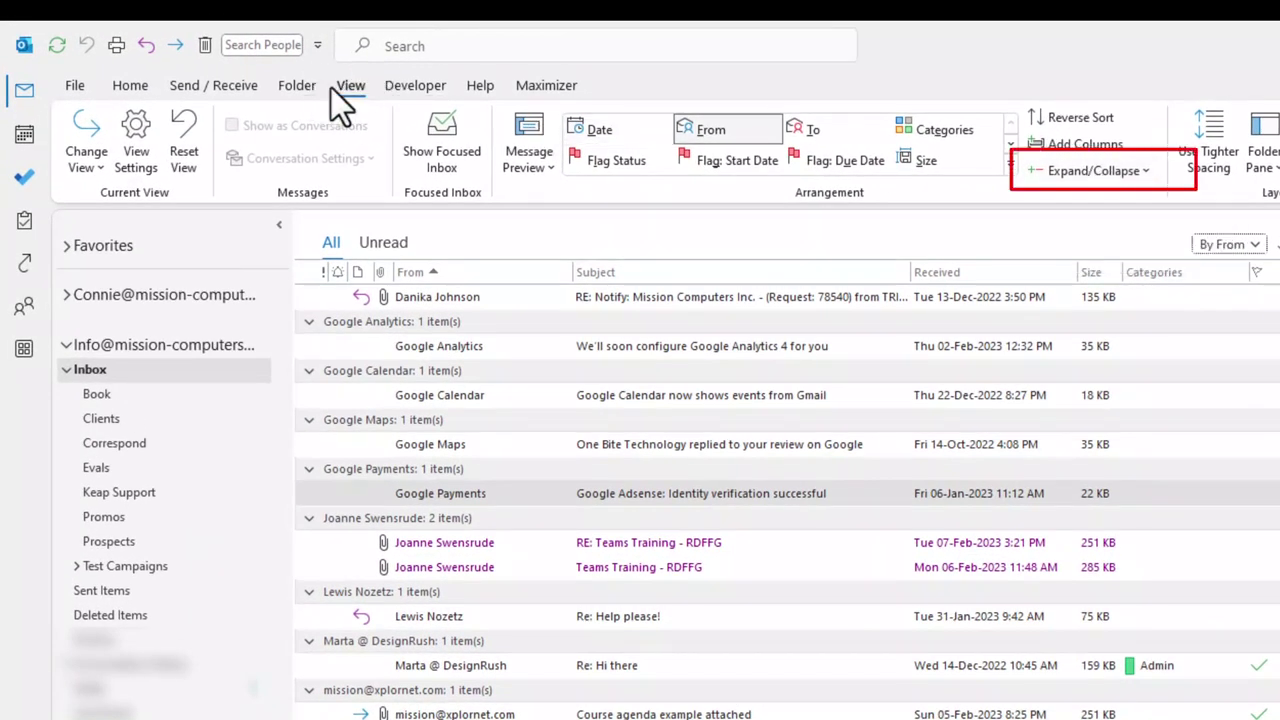
click(1080, 176)
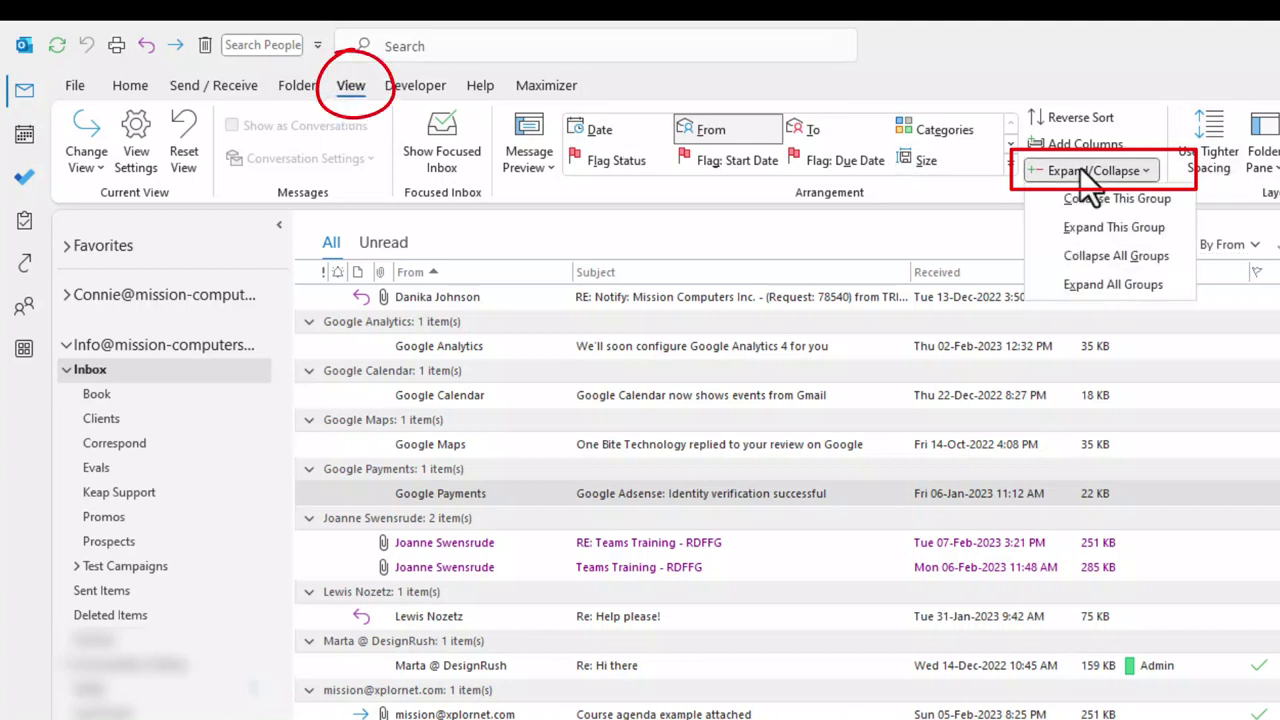
click(1130, 255)
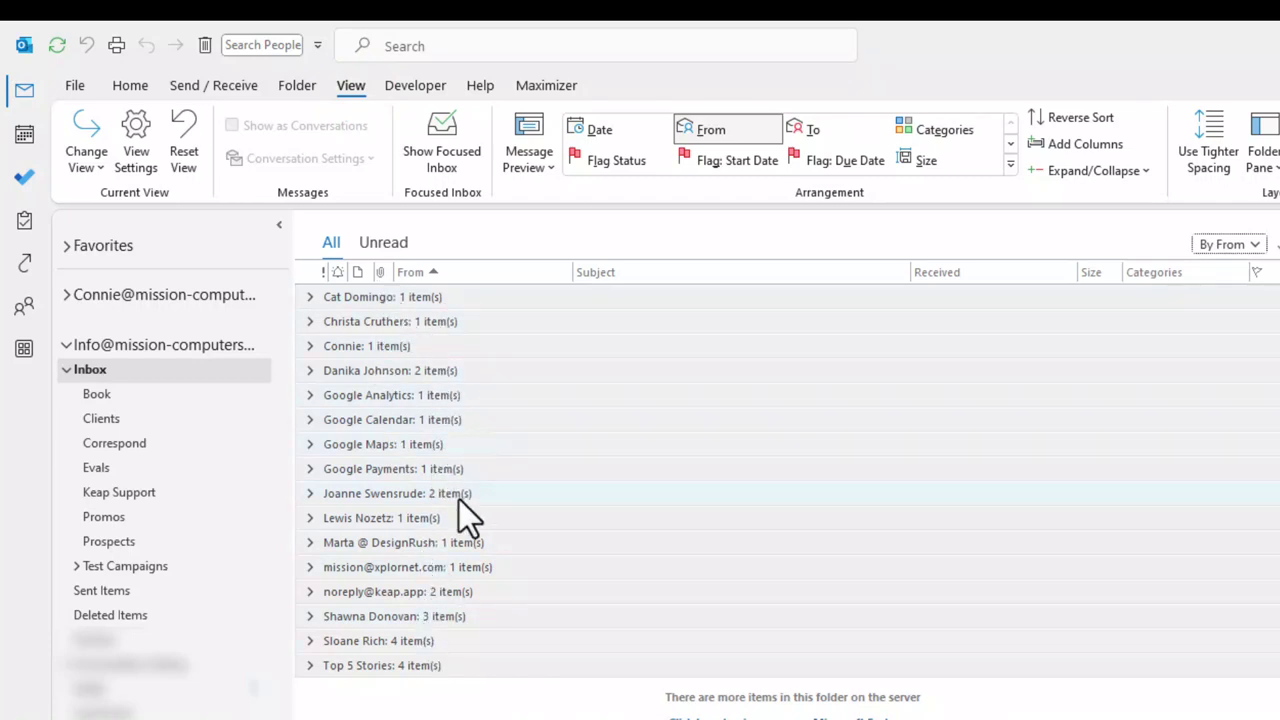
- Expand the "Top 5 Stories" sender group in the Inbox and delete the entire group with all its messages
click(482, 664)
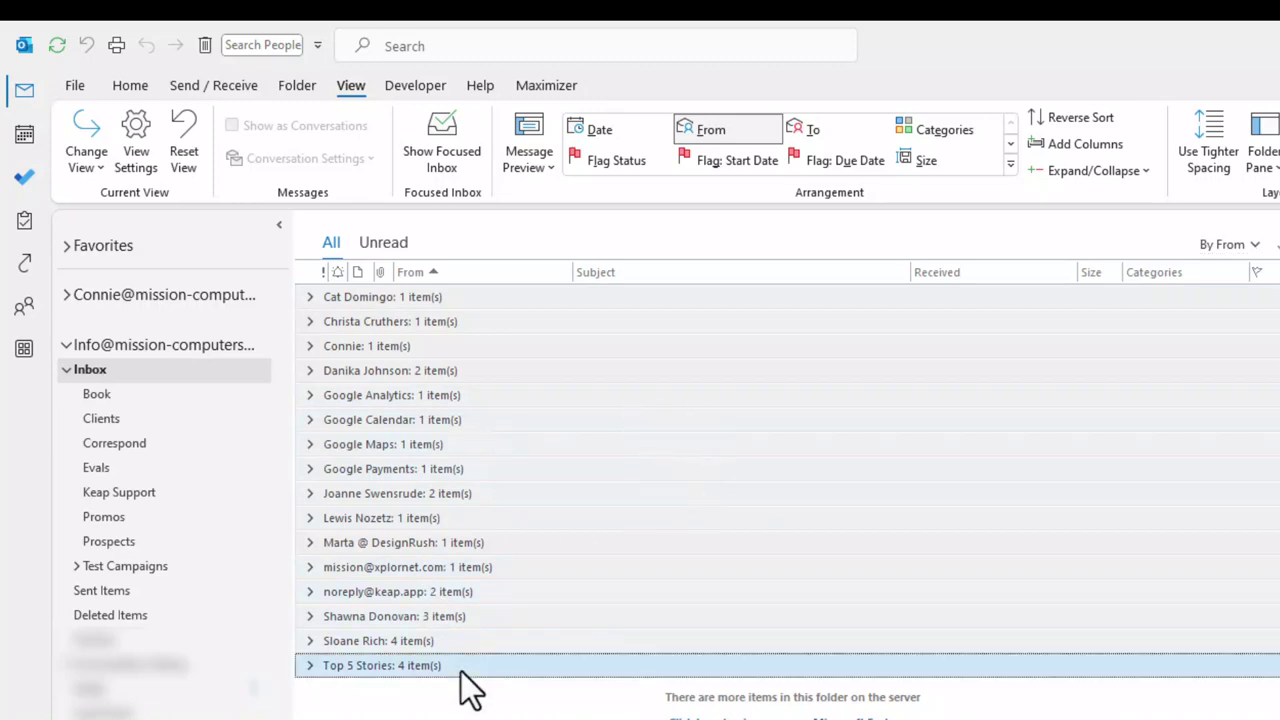
click(1120, 170)
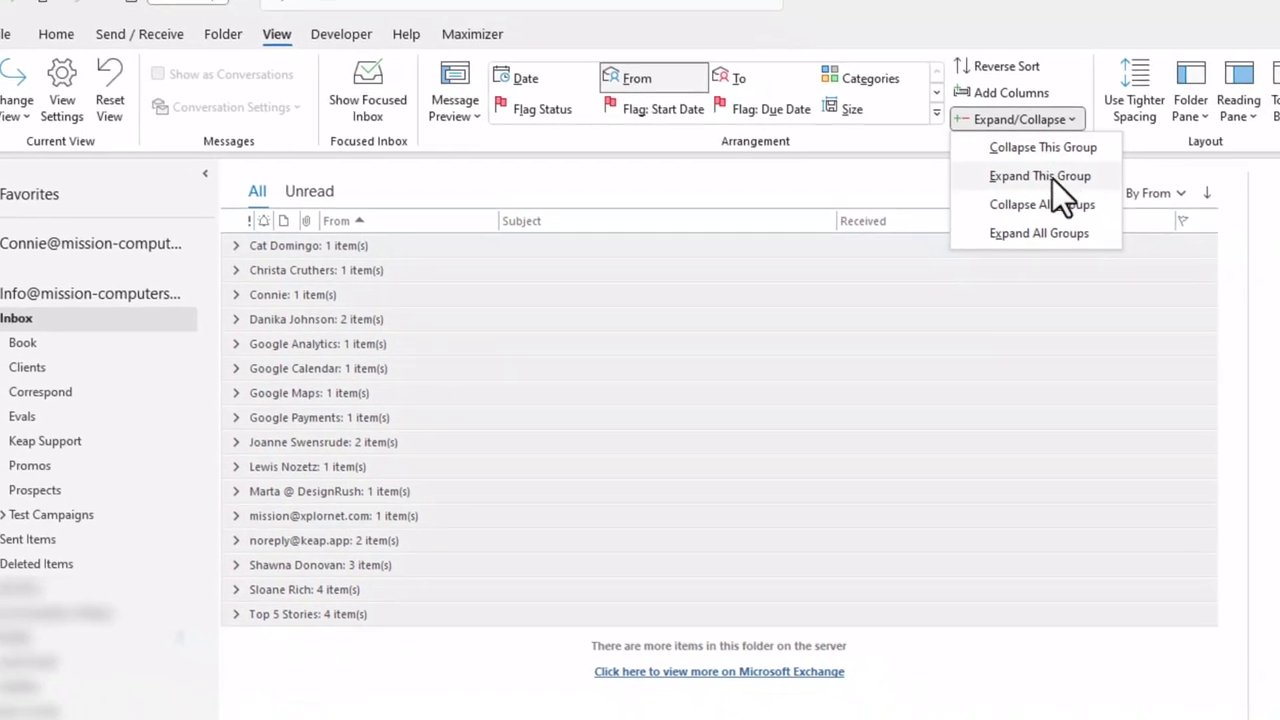
click(1052, 179)
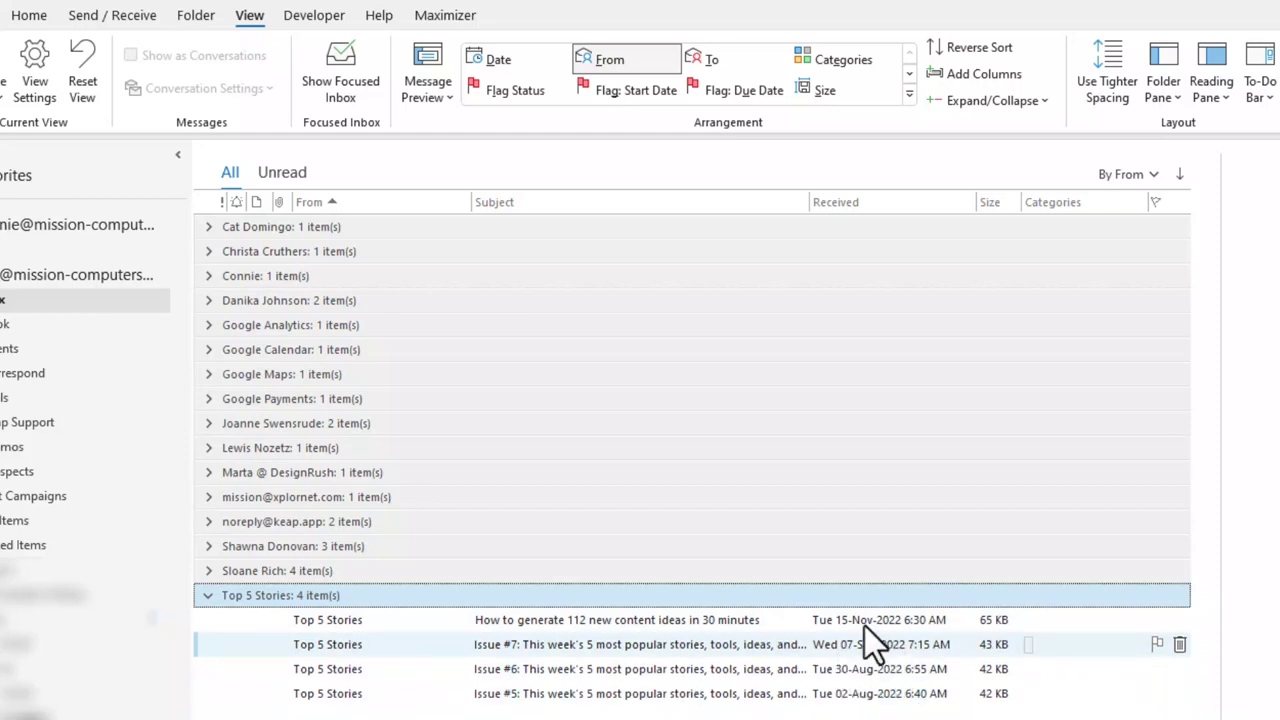
right_click(382, 599)
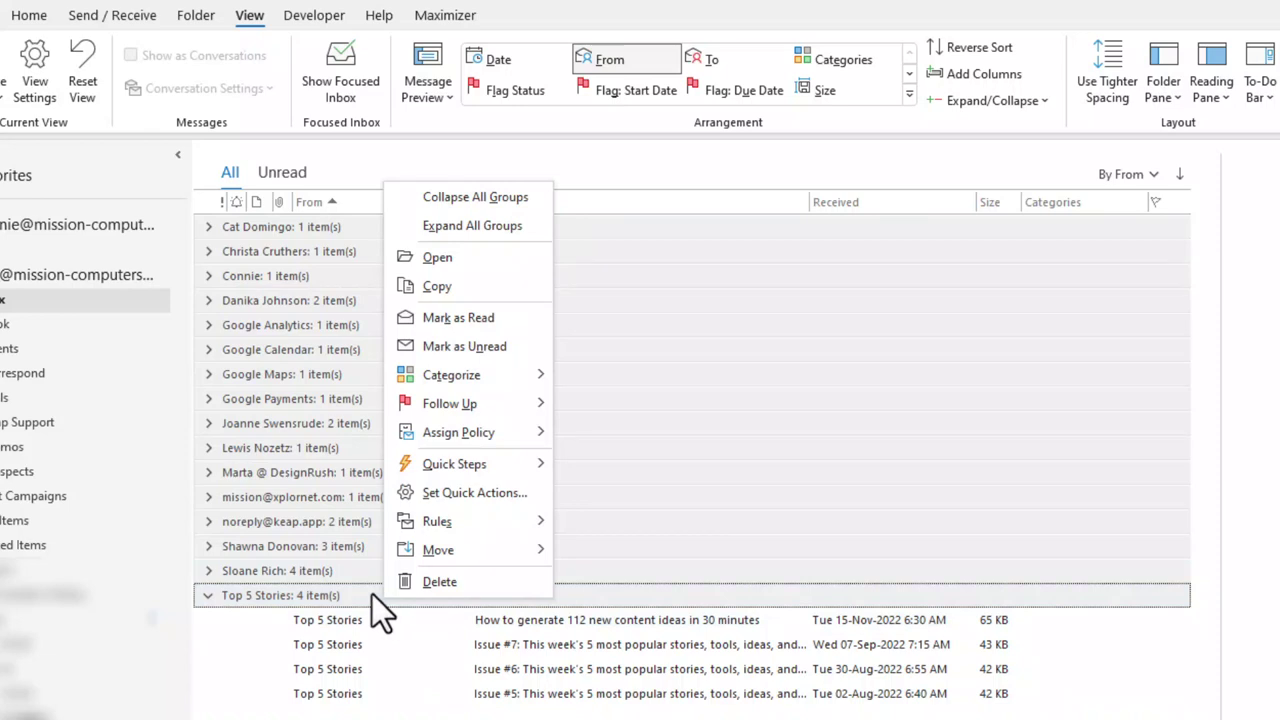
click(430, 584)
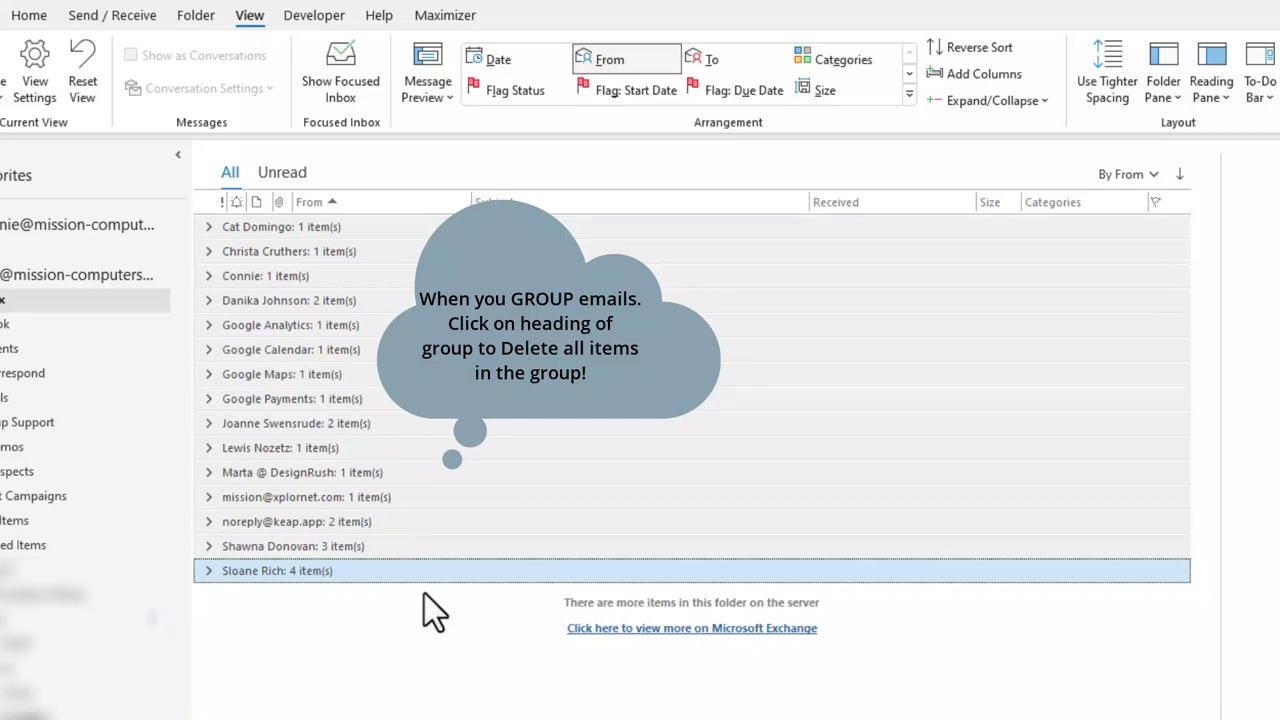
- Expand all the remaining sender groups in the Inbox message list
click(990, 100)
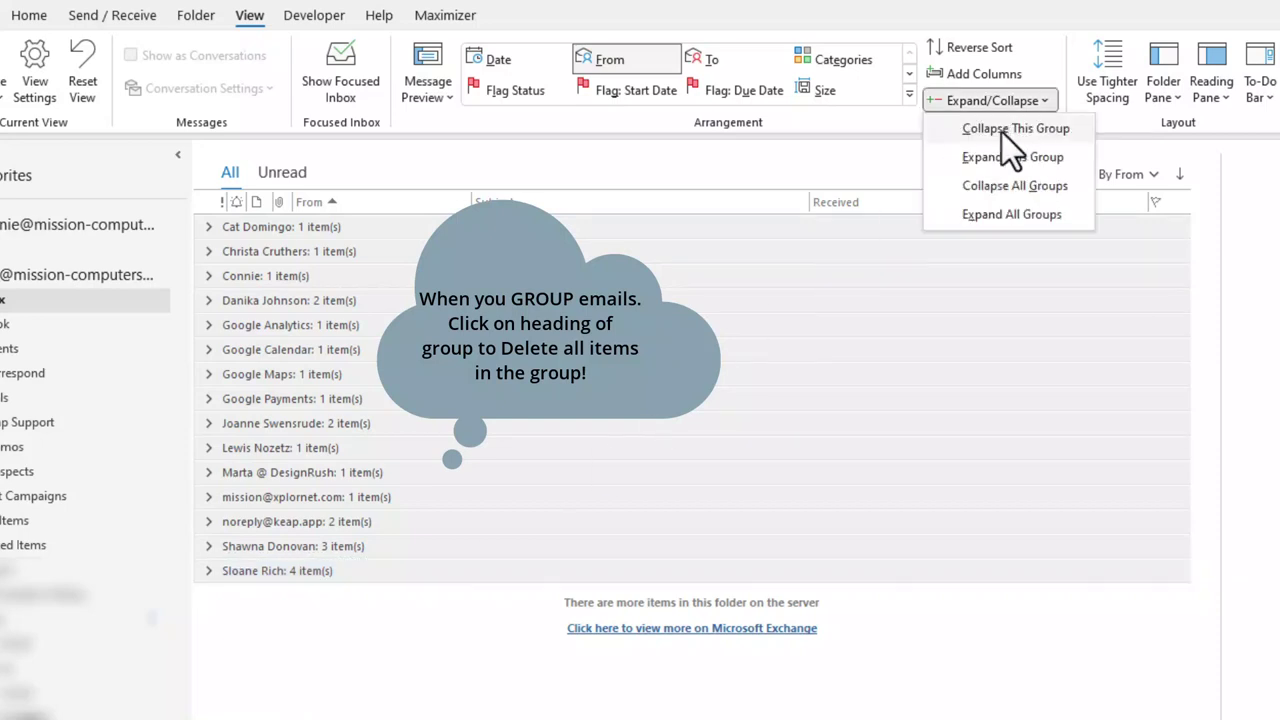
click(993, 213)
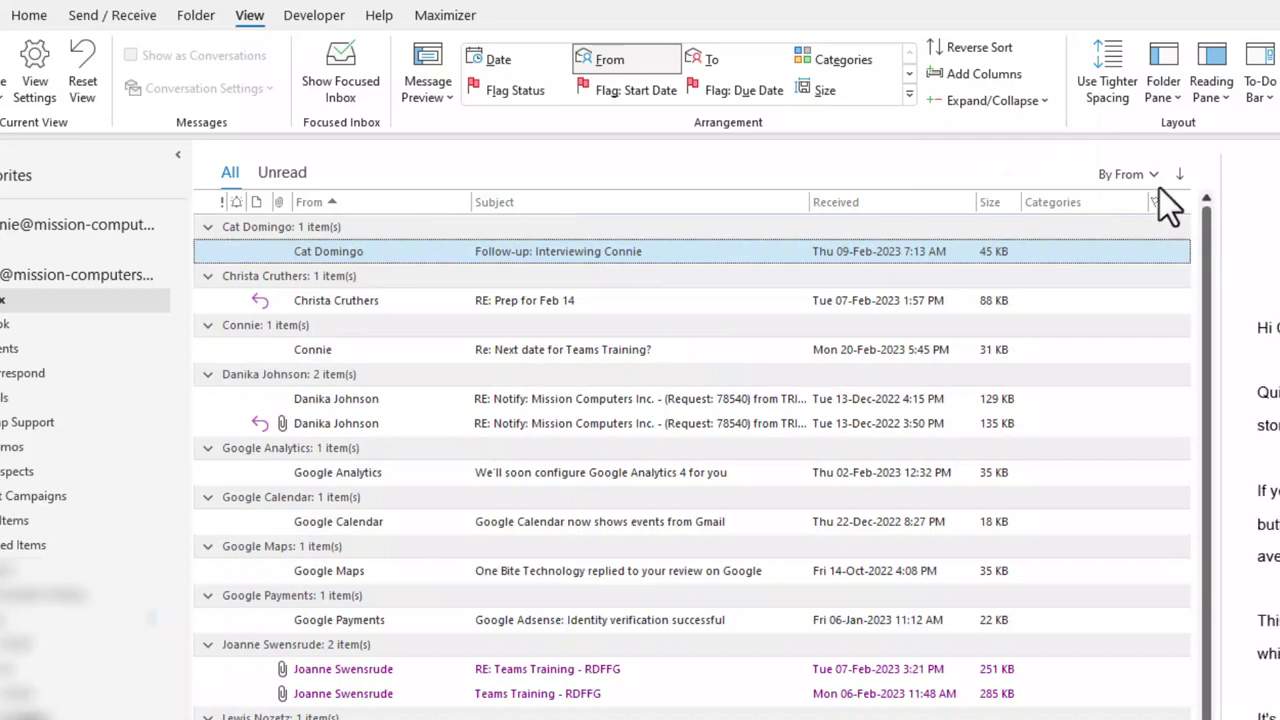
- Arrange the Inbox messages by date and narrow the message list back to its compact layout beside the reading pane
click(1138, 176)
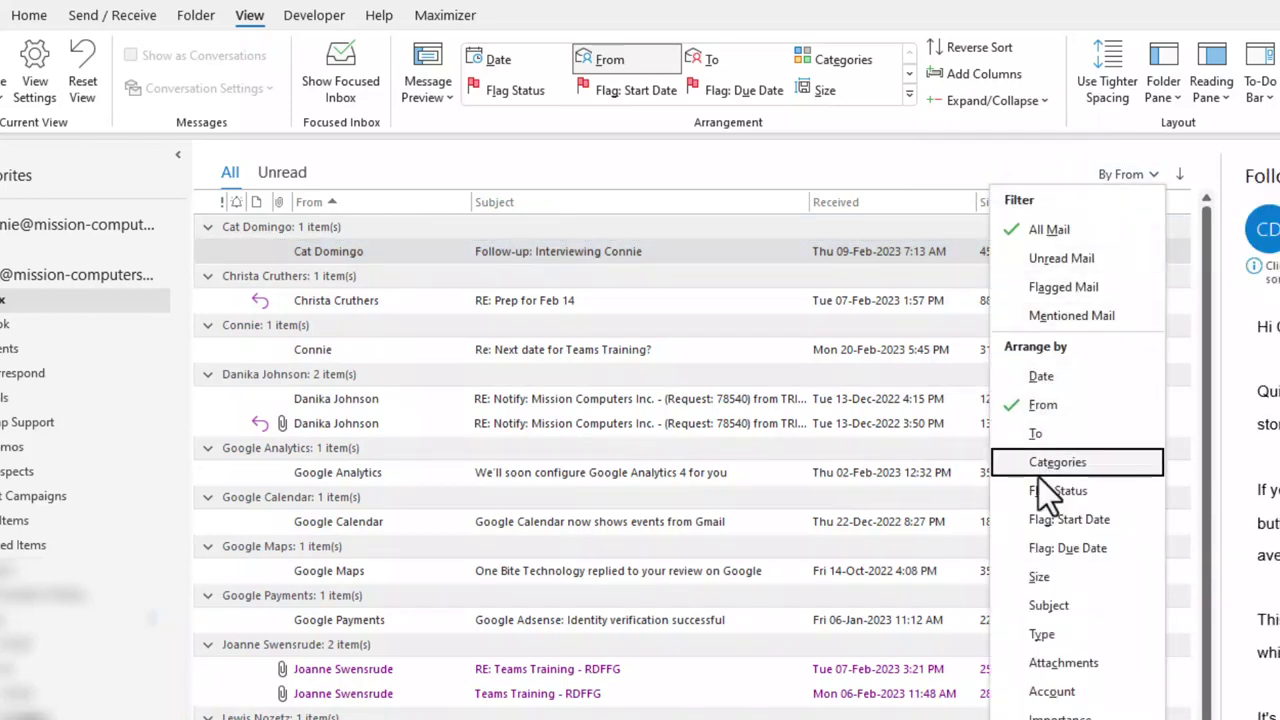
click(1045, 380)
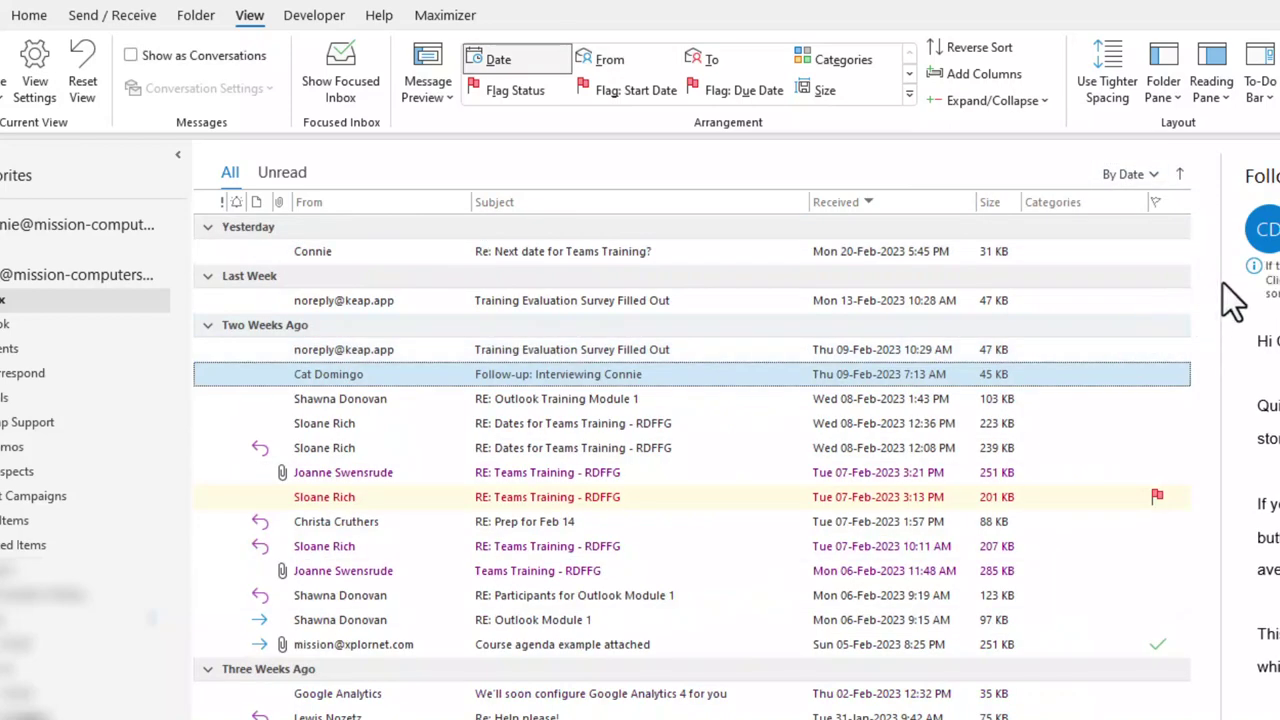
drag(1220, 290, 514, 265)
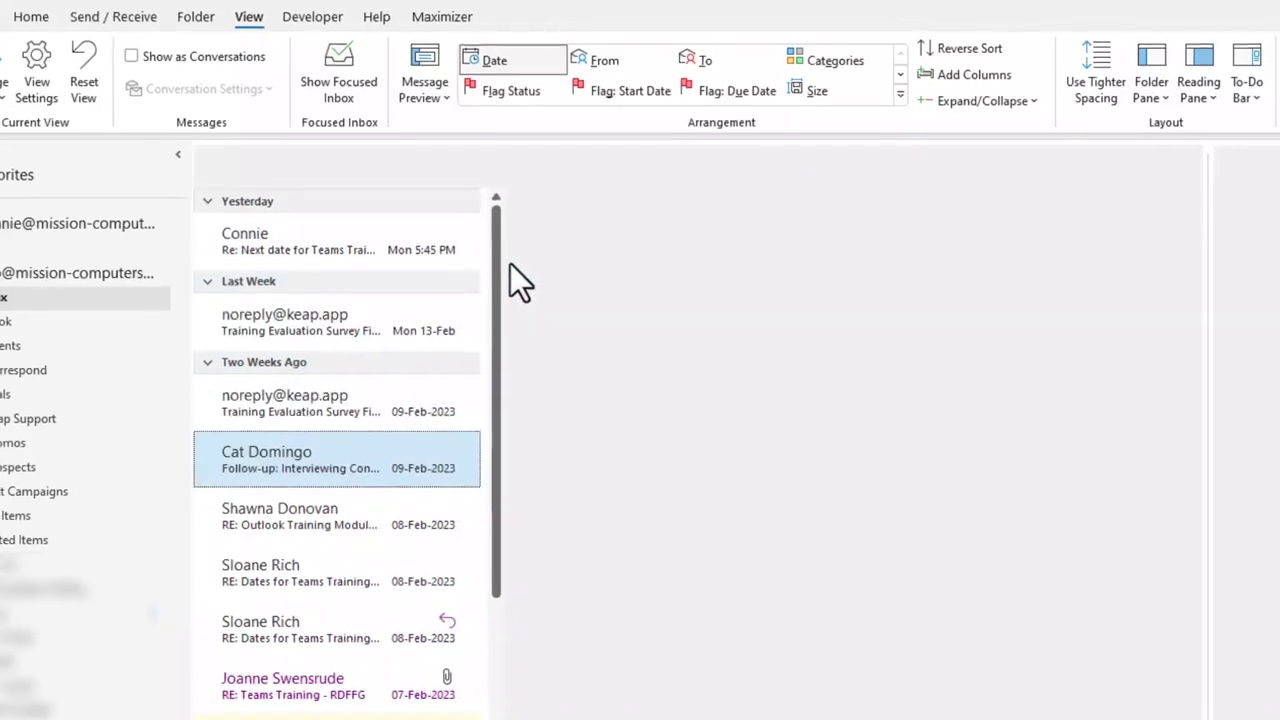